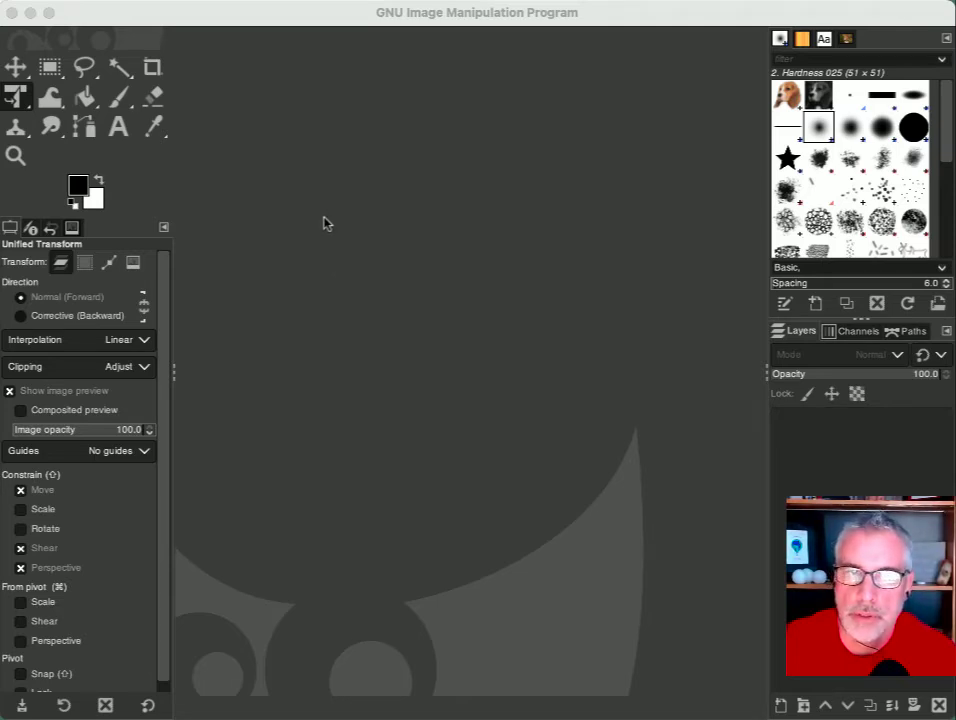
Open the "Eagle from Pixabay" image and fit it in view.
{"action": "left_click", "coordinate": [323, 222]}
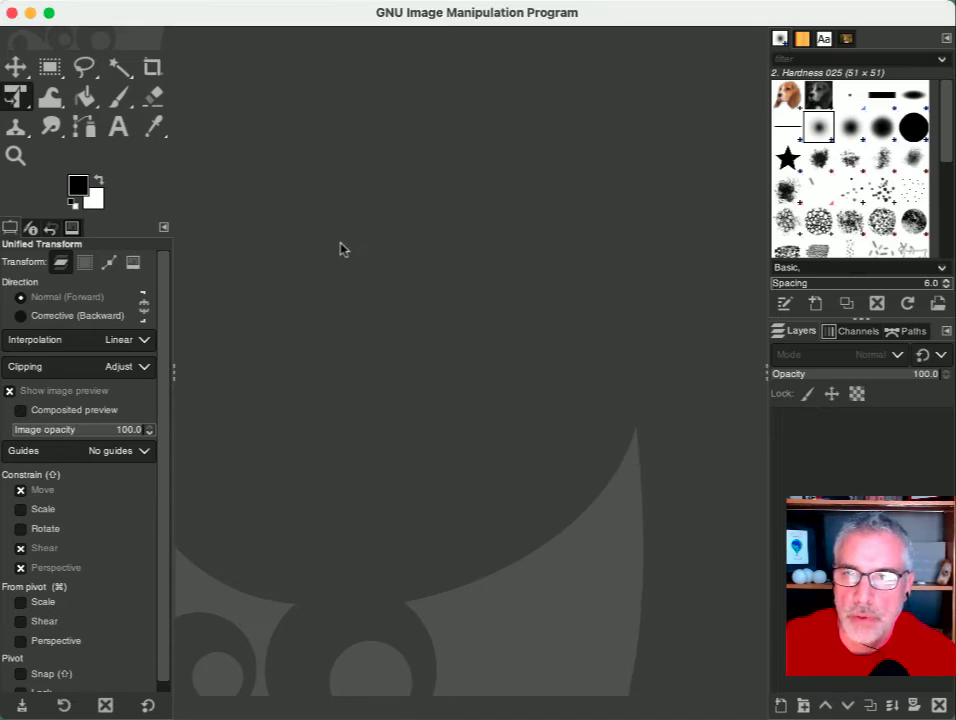
{"action": "right_click", "coordinate": [349, 243]}
{"action": "mouse_move", "coordinate": [384, 264]}
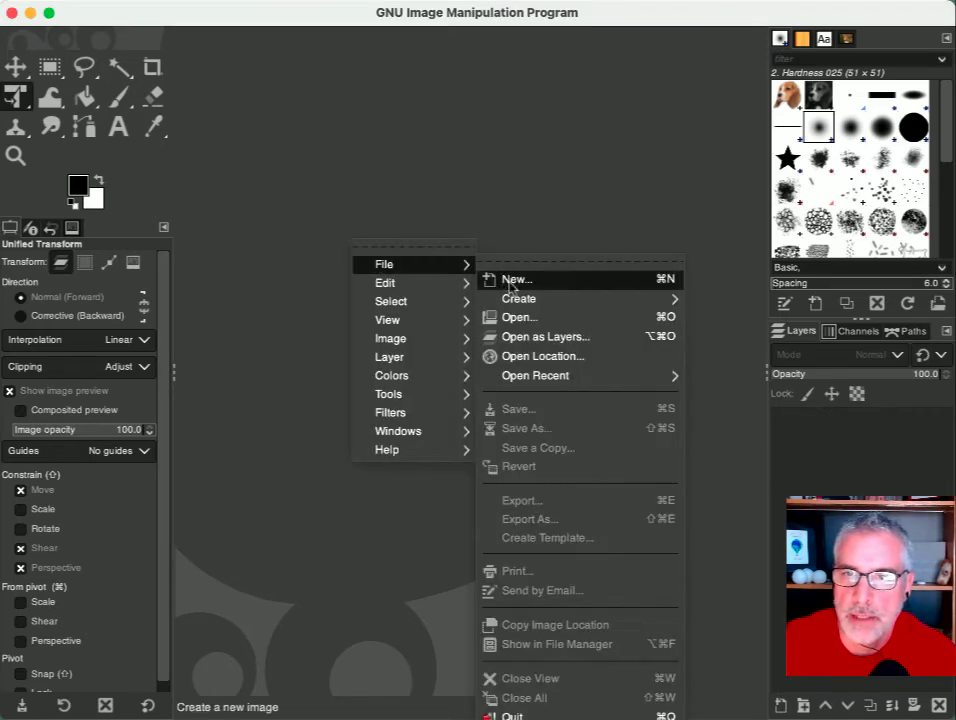
{"action": "left_click", "coordinate": [519, 320]}
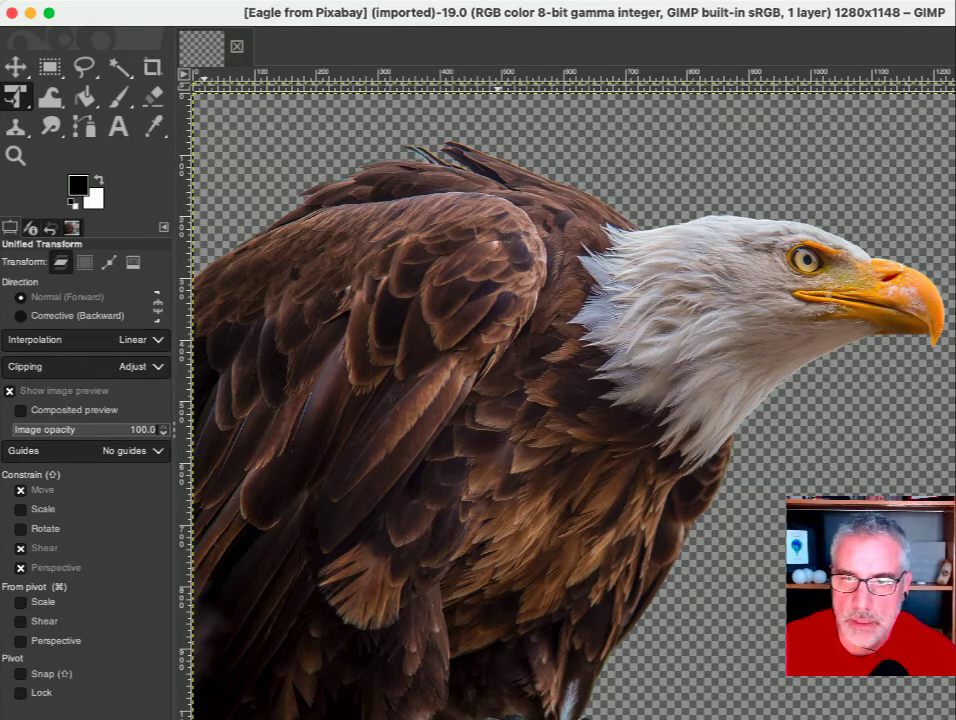
{"action": "key", "text": "minus"}
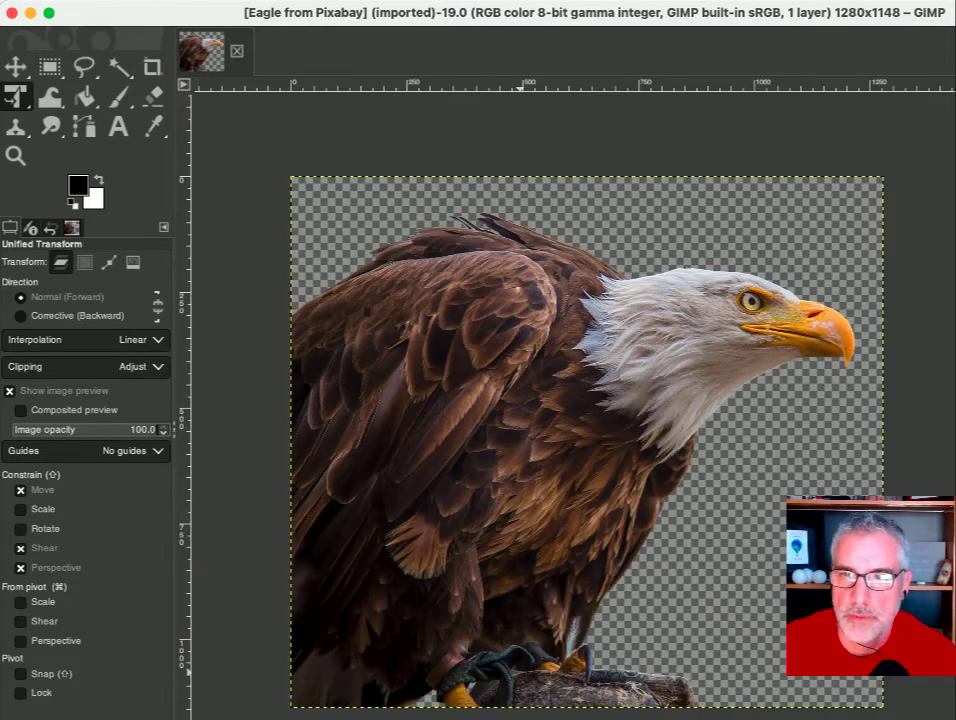
Open the "beagle from Pixabay" image as a separate image and show it whole.
{"action": "right_click", "coordinate": [420, 135]}
{"action": "mouse_move", "coordinate": [452, 156]}
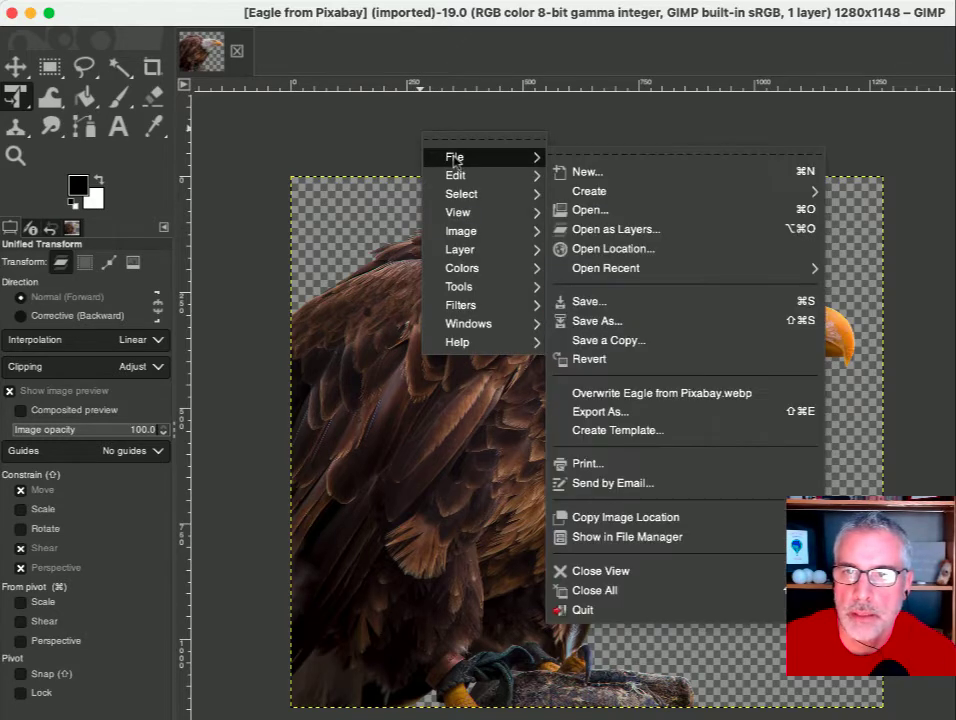
{"action": "left_click", "coordinate": [606, 211]}
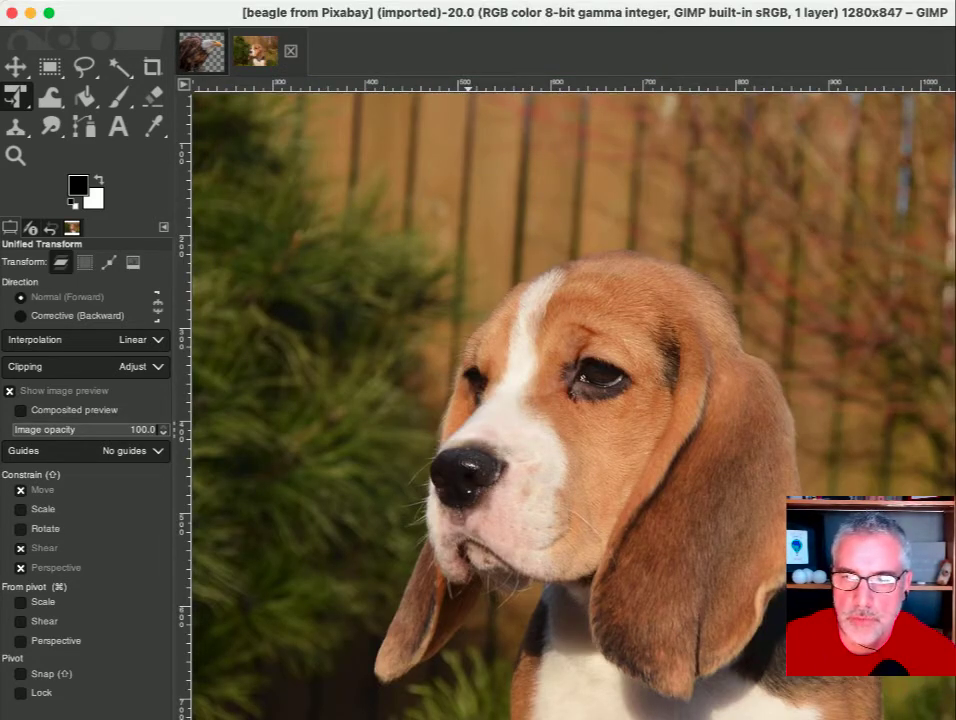
{"action": "key", "text": "minus"}
{"action": "key", "text": "minus"}
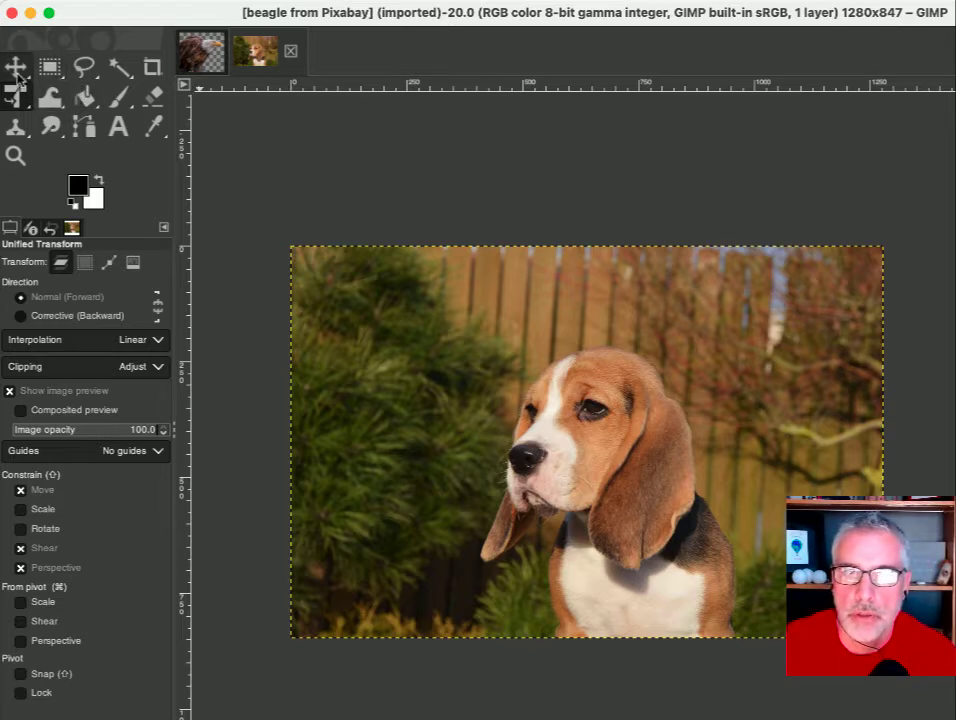
Draw a rough Free Select outline around the beagle's head and ears, closing it at its starting point.
{"action": "left_click", "coordinate": [84, 68]}
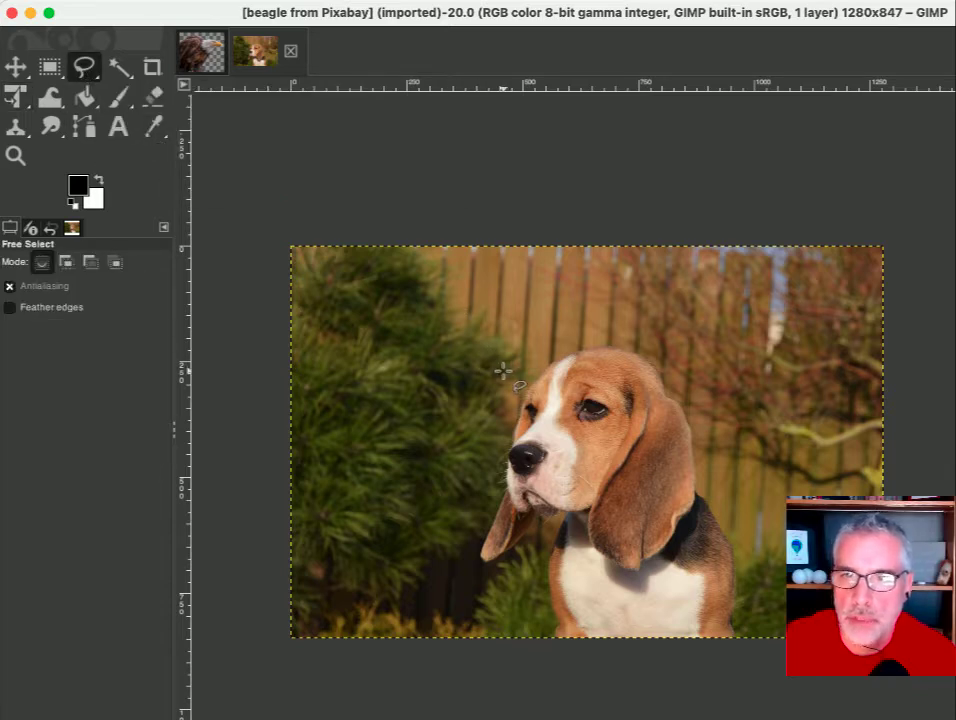
{"action": "mouse_move", "coordinate": [517, 383]}
{"action": "left_mouse_down"}
{"action": "mouse_move", "coordinate": [478, 516]}
{"action": "mouse_move", "coordinate": [471, 557]}
{"action": "mouse_move", "coordinate": [486, 568]}
{"action": "mouse_move", "coordinate": [572, 520]}
{"action": "mouse_move", "coordinate": [604, 567]}
{"action": "mouse_move", "coordinate": [638, 575]}
{"action": "mouse_move", "coordinate": [666, 554]}
{"action": "mouse_move", "coordinate": [701, 497]}
{"action": "left_mouse_up"}
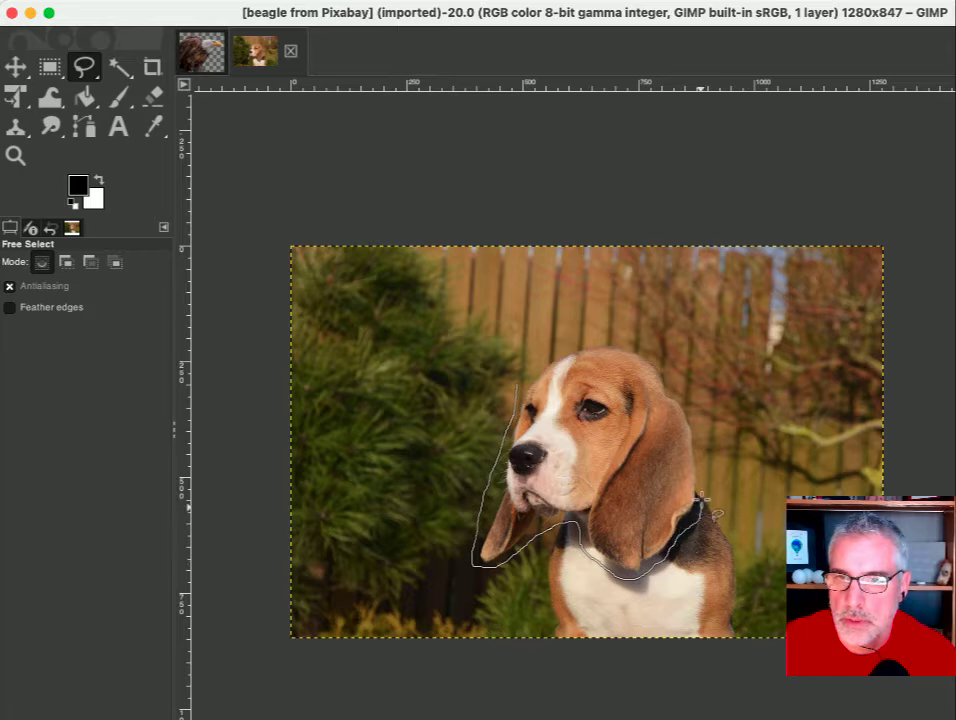
{"action": "mouse_move", "coordinate": [693, 408]}
{"action": "left_mouse_down"}
{"action": "mouse_move", "coordinate": [654, 354]}
{"action": "mouse_move", "coordinate": [633, 345]}
{"action": "mouse_move", "coordinate": [573, 344]}
{"action": "mouse_move", "coordinate": [517, 384]}
{"action": "left_mouse_up"}
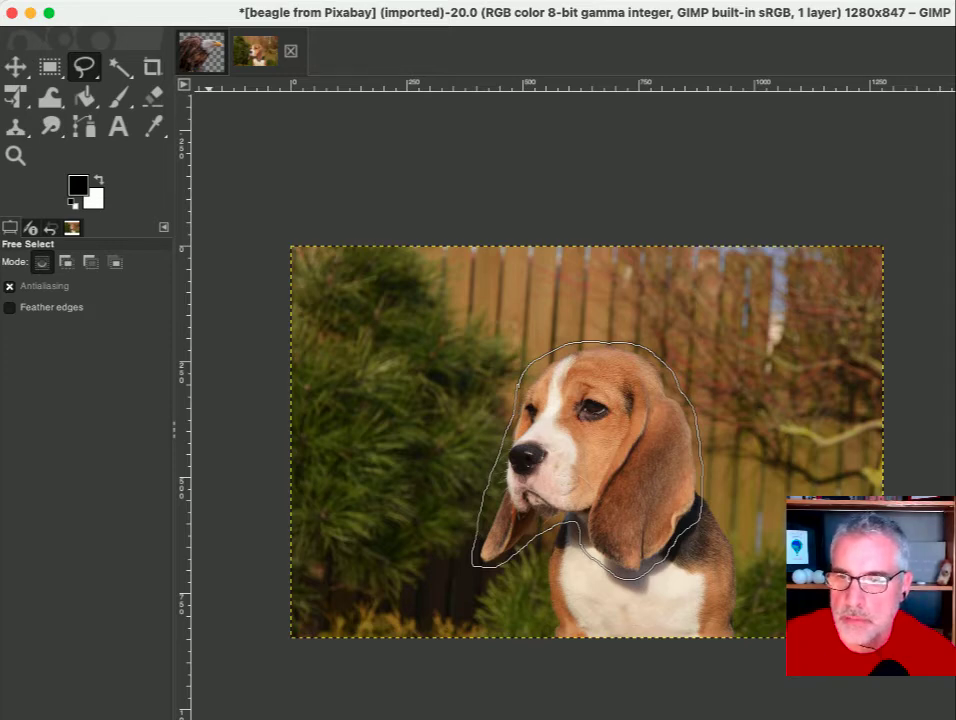
{"action": "left_click_drag", "start_coordinate": [955, 719], "coordinate": [955, 719]}
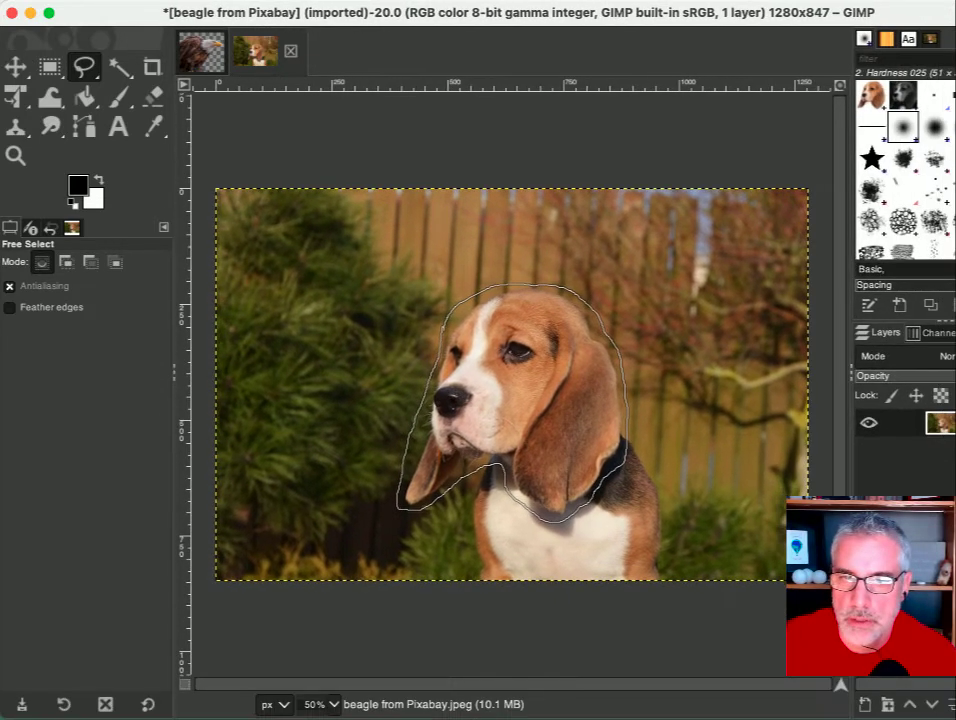
Refine the head selection in Quick Mask by painting the leftover background around the head black with the size 51 Hardness 025 Paintbrush.
{"action": "left_click", "coordinate": [185, 688]}
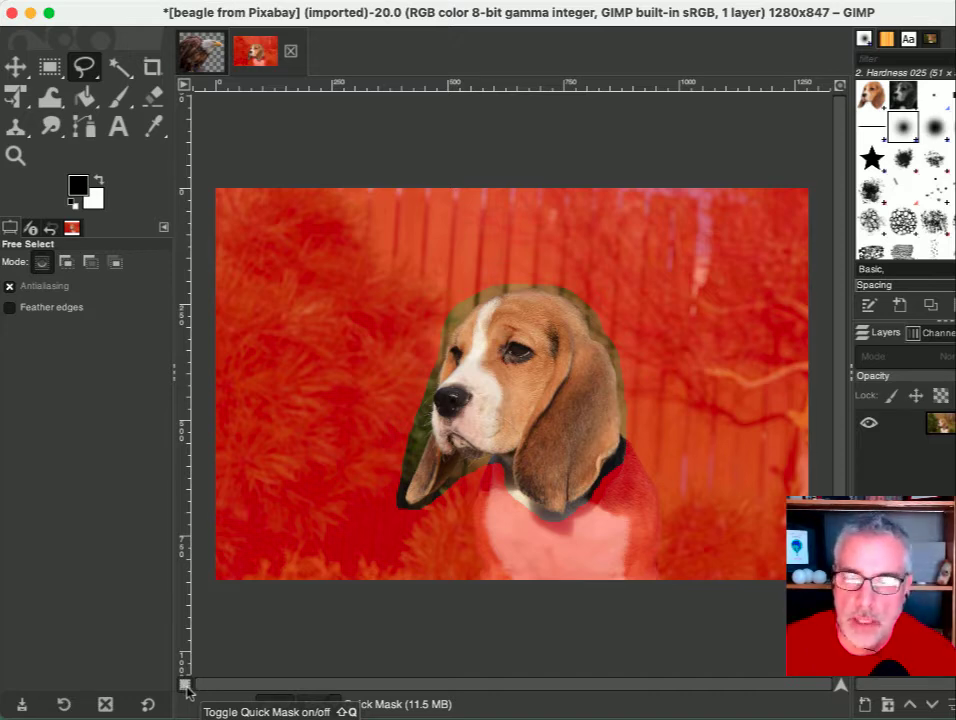
{"action": "left_click", "coordinate": [119, 100]}
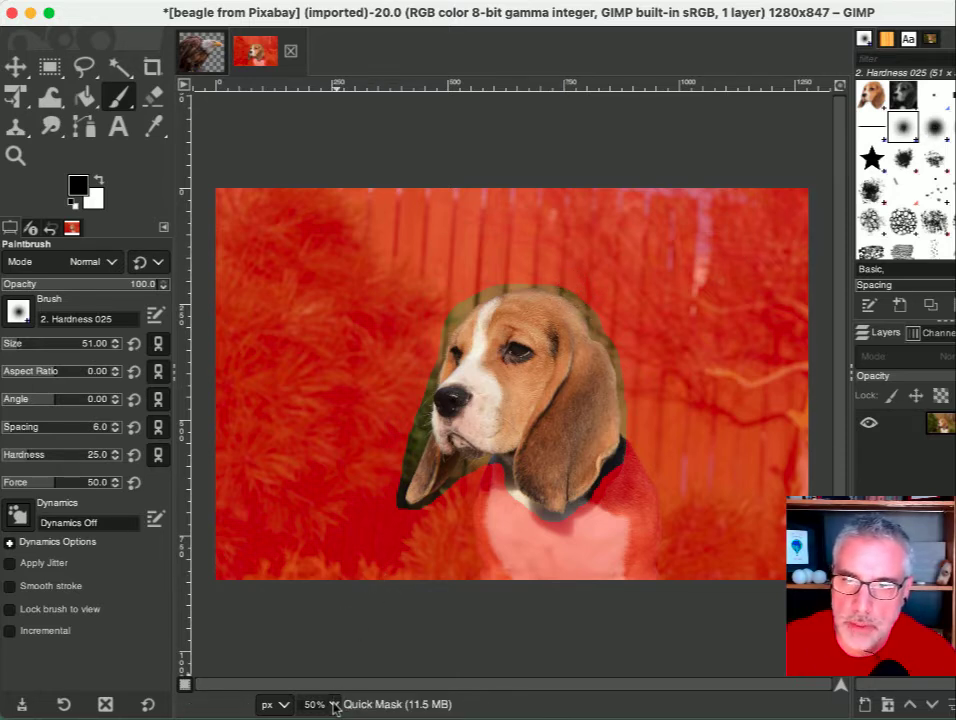
{"action": "key", "text": "1"}
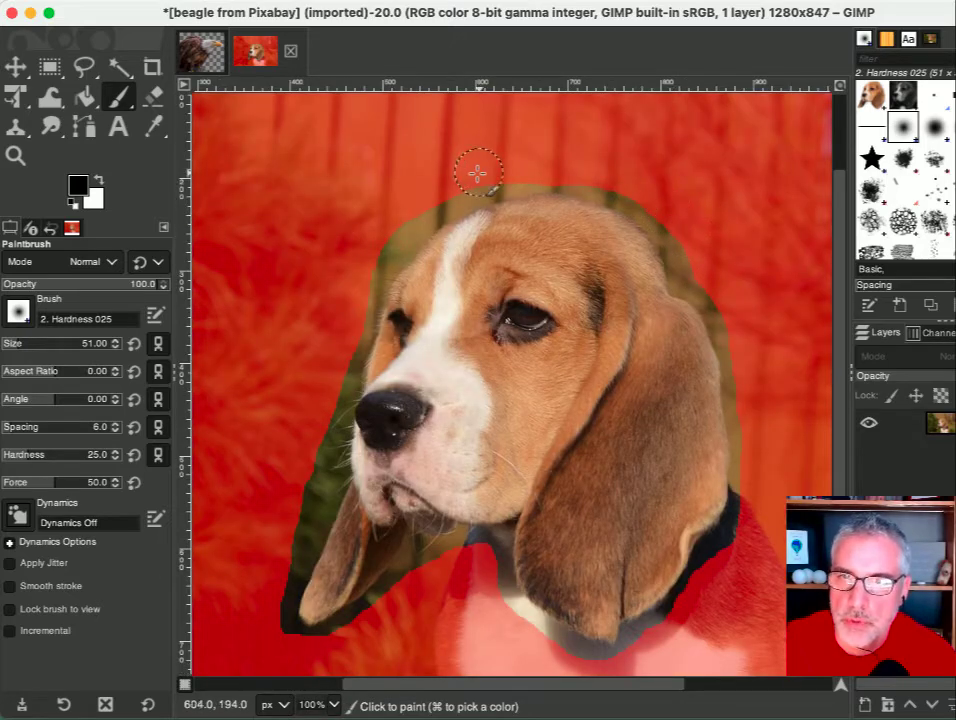
{"action": "mouse_move", "coordinate": [455, 185]}
{"action": "left_mouse_down"}
{"action": "mouse_move", "coordinate": [393, 240]}
{"action": "mouse_move", "coordinate": [501, 186]}
{"action": "mouse_move", "coordinate": [607, 186]}
{"action": "mouse_move", "coordinate": [646, 210]}
{"action": "mouse_move", "coordinate": [615, 198]}
{"action": "mouse_move", "coordinate": [671, 238]}
{"action": "mouse_move", "coordinate": [682, 281]}
{"action": "mouse_move", "coordinate": [718, 306]}
{"action": "mouse_move", "coordinate": [731, 364]}
{"action": "mouse_move", "coordinate": [740, 508]}
{"action": "mouse_move", "coordinate": [735, 517]}
{"action": "mouse_move", "coordinate": [739, 488]}
{"action": "mouse_move", "coordinate": [706, 556]}
{"action": "mouse_move", "coordinate": [743, 527]}
{"action": "mouse_move", "coordinate": [714, 569]}
{"action": "mouse_move", "coordinate": [691, 573]}
{"action": "mouse_move", "coordinate": [669, 610]}
{"action": "mouse_move", "coordinate": [613, 653]}
{"action": "mouse_move", "coordinate": [570, 650]}
{"action": "mouse_move", "coordinate": [617, 646]}
{"action": "mouse_move", "coordinate": [570, 640]}
{"action": "mouse_move", "coordinate": [513, 594]}
{"action": "mouse_move", "coordinate": [518, 614]}
{"action": "mouse_move", "coordinate": [499, 561]}
{"action": "mouse_move", "coordinate": [505, 531]}
{"action": "mouse_move", "coordinate": [409, 541]}
{"action": "mouse_move", "coordinate": [397, 573]}
{"action": "mouse_move", "coordinate": [452, 557]}
{"action": "mouse_move", "coordinate": [397, 568]}
{"action": "mouse_move", "coordinate": [384, 593]}
{"action": "mouse_move", "coordinate": [569, 645]}
{"action": "mouse_move", "coordinate": [501, 590]}
{"action": "mouse_move", "coordinate": [500, 540]}
{"action": "mouse_move", "coordinate": [410, 551]}
{"action": "mouse_move", "coordinate": [403, 573]}
{"action": "mouse_move", "coordinate": [328, 633]}
{"action": "mouse_move", "coordinate": [342, 627]}
{"action": "mouse_move", "coordinate": [292, 631]}
{"action": "mouse_move", "coordinate": [290, 591]}
{"action": "left_mouse_up"}
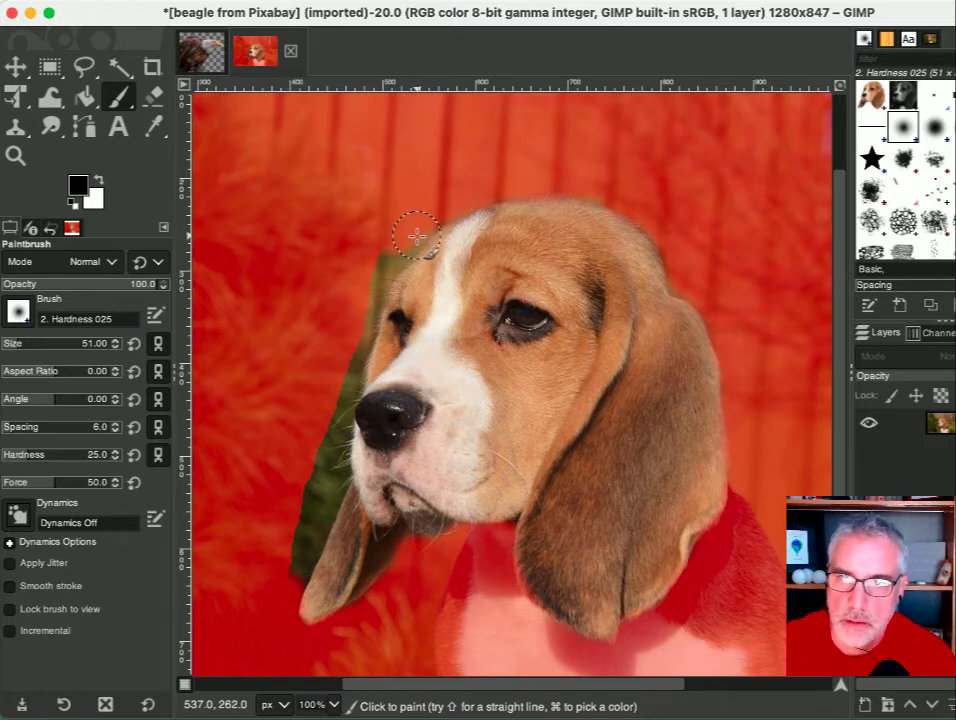
{"action": "mouse_move", "coordinate": [416, 236]}
{"action": "left_mouse_down"}
{"action": "mouse_move", "coordinate": [369, 283]}
{"action": "mouse_move", "coordinate": [380, 256]}
{"action": "mouse_move", "coordinate": [364, 314]}
{"action": "mouse_move", "coordinate": [376, 299]}
{"action": "mouse_move", "coordinate": [360, 347]}
{"action": "mouse_move", "coordinate": [366, 326]}
{"action": "mouse_move", "coordinate": [367, 354]}
{"action": "mouse_move", "coordinate": [334, 412]}
{"action": "mouse_move", "coordinate": [326, 442]}
{"action": "mouse_move", "coordinate": [342, 417]}
{"action": "mouse_move", "coordinate": [339, 446]}
{"action": "mouse_move", "coordinate": [327, 473]}
{"action": "mouse_move", "coordinate": [322, 448]}
{"action": "mouse_move", "coordinate": [316, 482]}
{"action": "mouse_move", "coordinate": [339, 465]}
{"action": "mouse_move", "coordinate": [333, 488]}
{"action": "mouse_move", "coordinate": [294, 497]}
{"action": "mouse_move", "coordinate": [313, 482]}
{"action": "mouse_move", "coordinate": [326, 510]}
{"action": "mouse_move", "coordinate": [331, 503]}
{"action": "mouse_move", "coordinate": [299, 556]}
{"action": "left_mouse_up"}
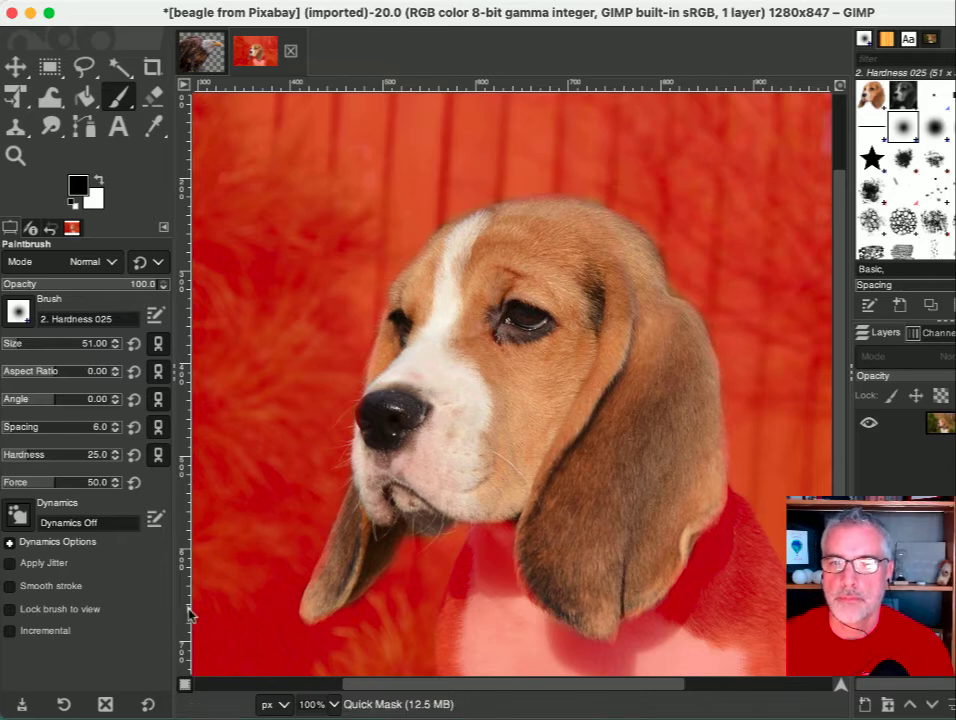
{"action": "left_click", "coordinate": [184, 686]}
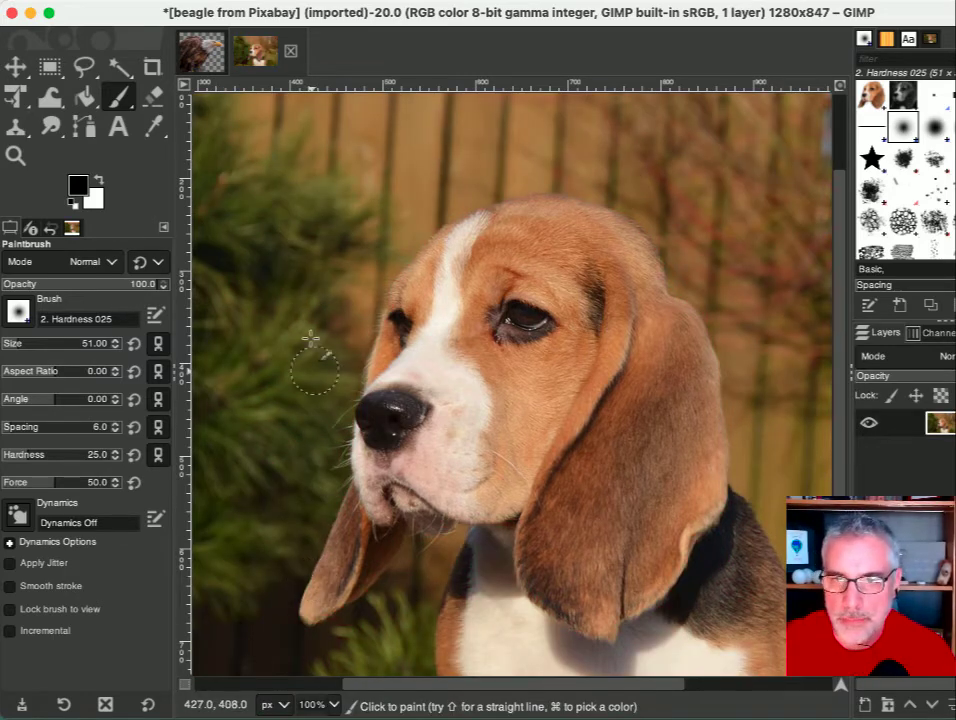
Copy the selected beagle head to the clipboard and recheck the selection with Quick Mask.
{"action": "right_click", "coordinate": [314, 238]}
{"action": "mouse_move", "coordinate": [357, 288]}
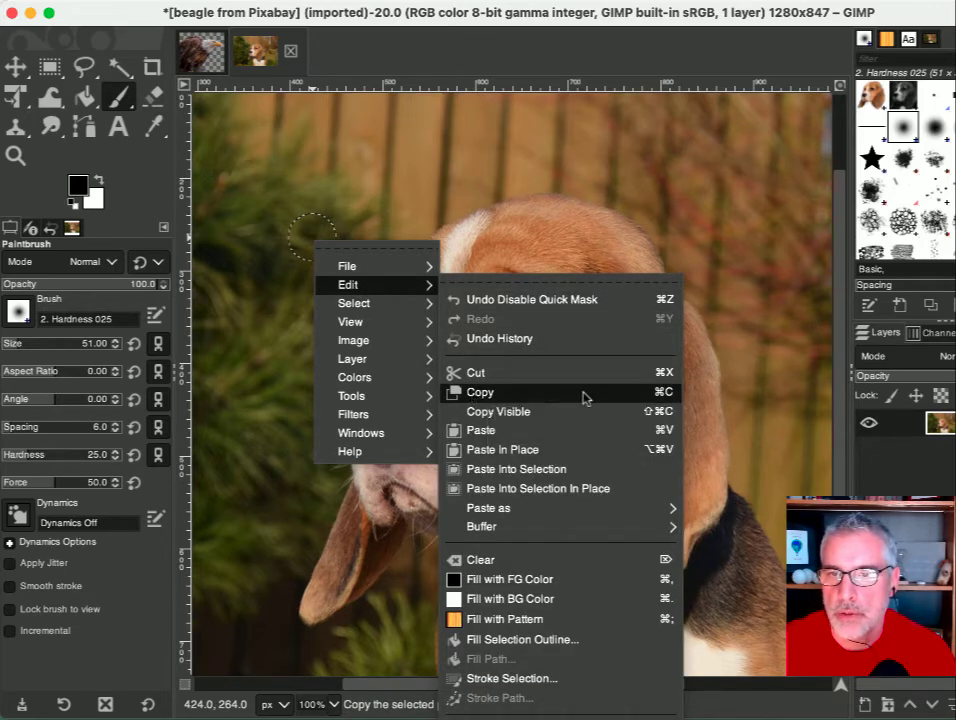
{"action": "left_click", "coordinate": [658, 398]}
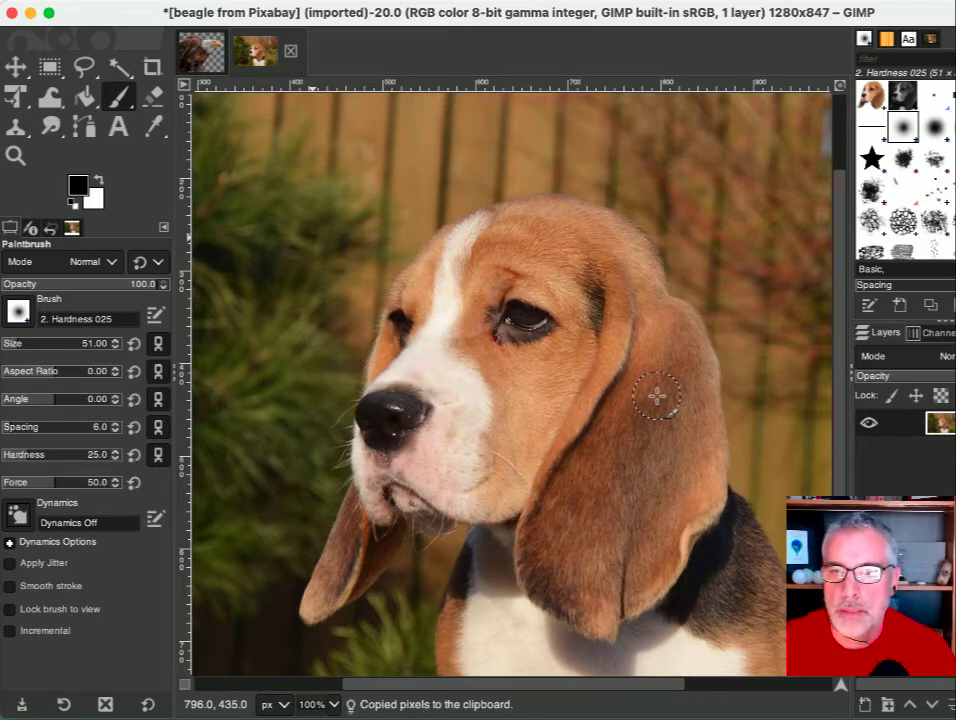
{"action": "left_click", "coordinate": [185, 686]}
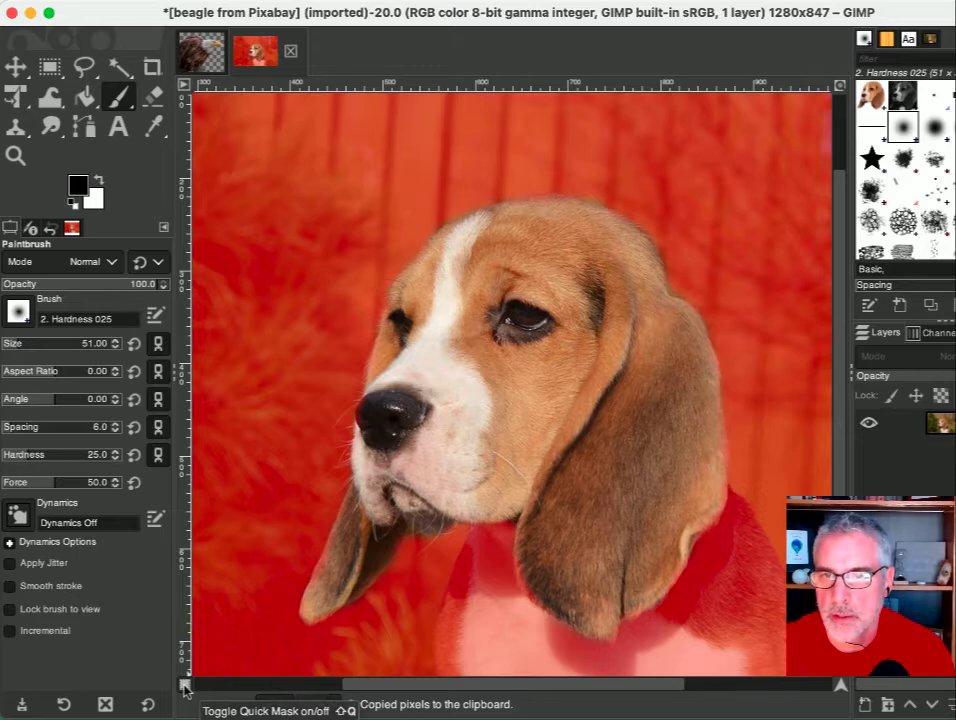
{"action": "left_click", "coordinate": [185, 687]}
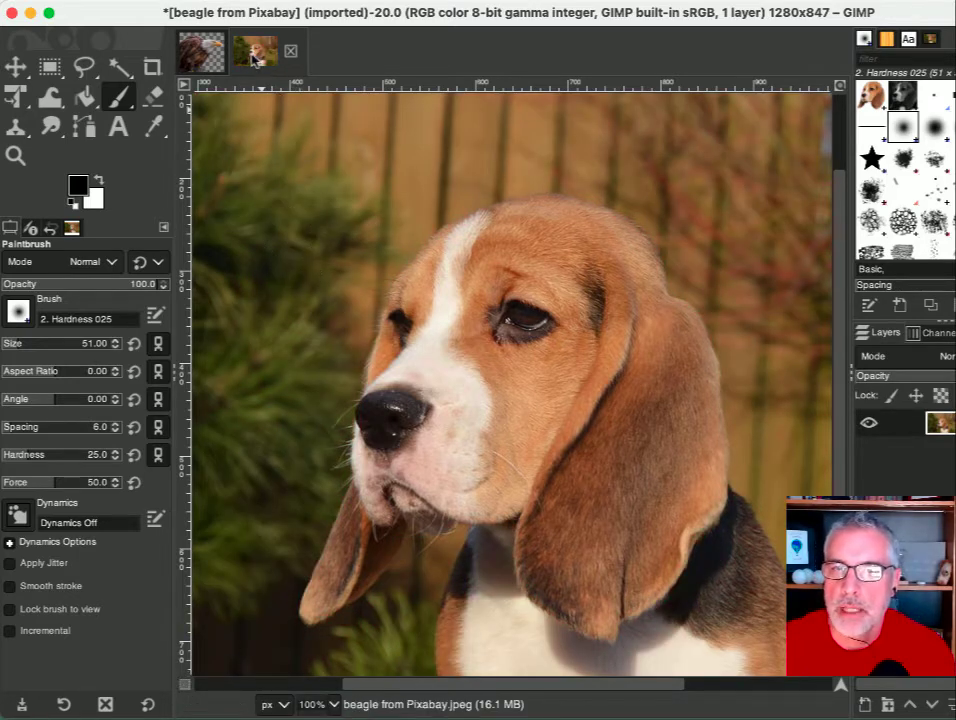
Switch to the eagle image and brush a short black stroke across the feathers on its upper back.
{"action": "left_click", "coordinate": [199, 59]}
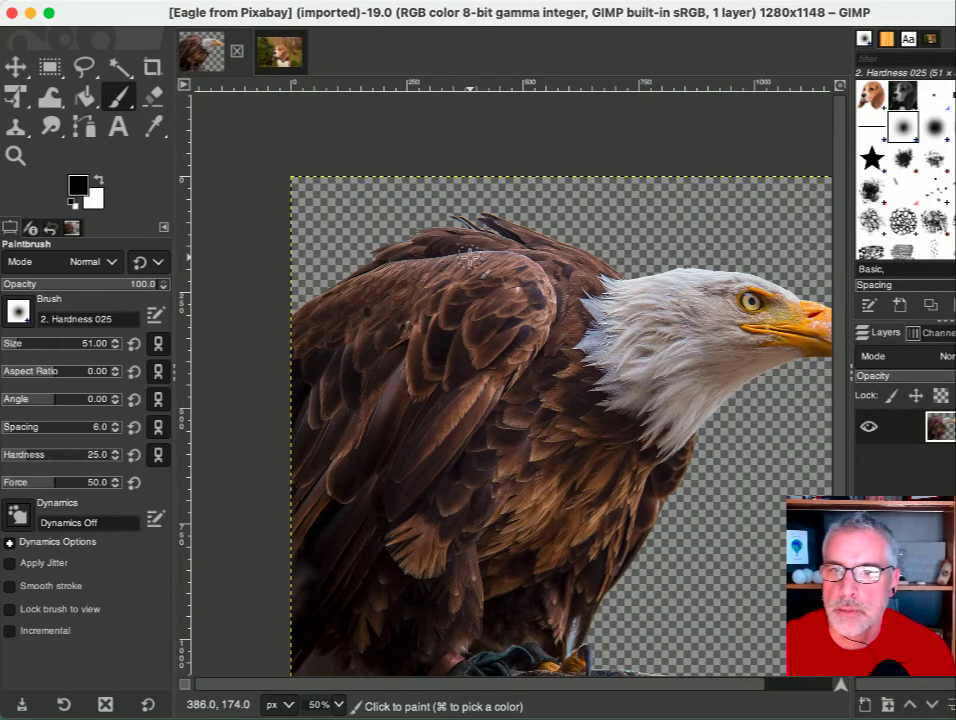
{"action": "left_click_drag", "start_coordinate": [467, 264], "coordinate": [440, 246]}
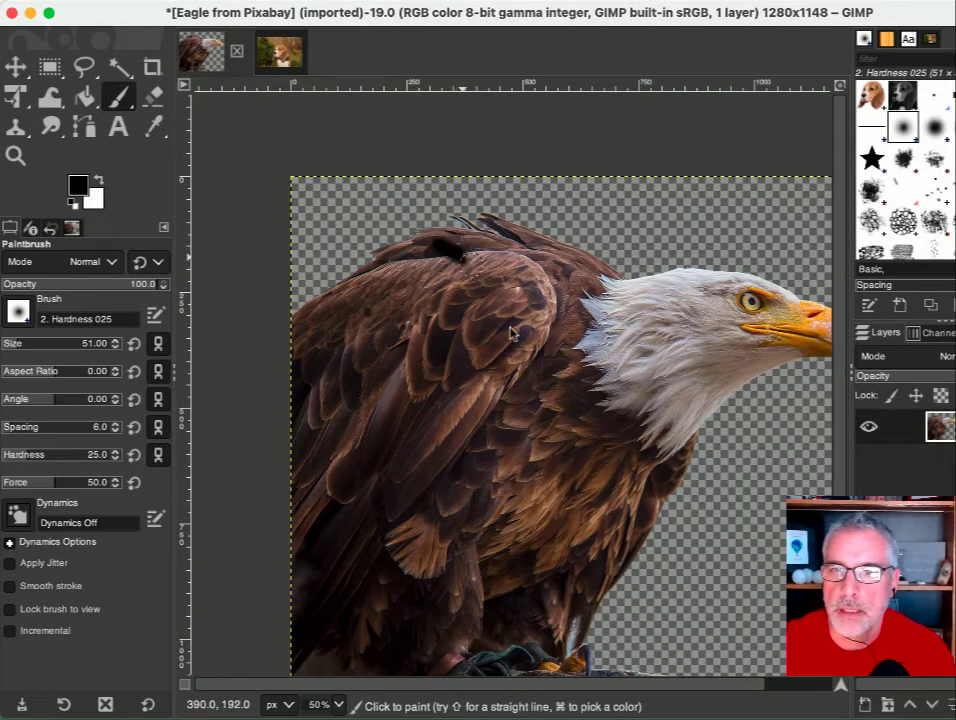
{"action": "scroll", "coordinate": [676, 605], "scroll_direction": "right", "scroll_amount": 3}
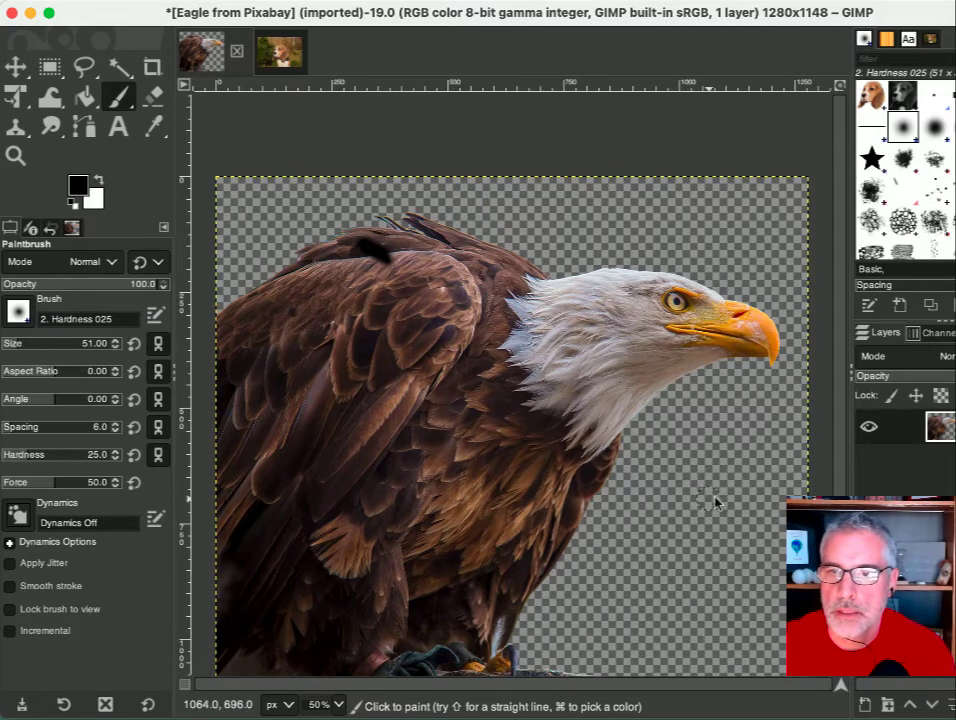
{"action": "scroll", "coordinate": [714, 501], "scroll_direction": "down", "scroll_amount": 2}
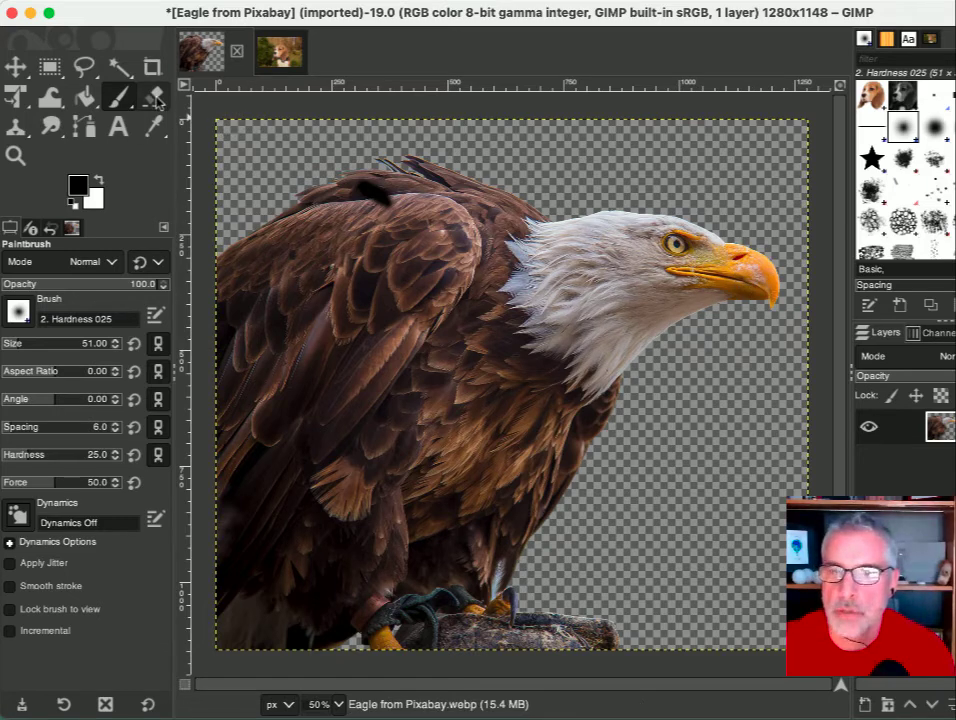
Erase the eagle's beak, eye and front of the face with the size 51 Eraser.
{"action": "left_click", "coordinate": [153, 97]}
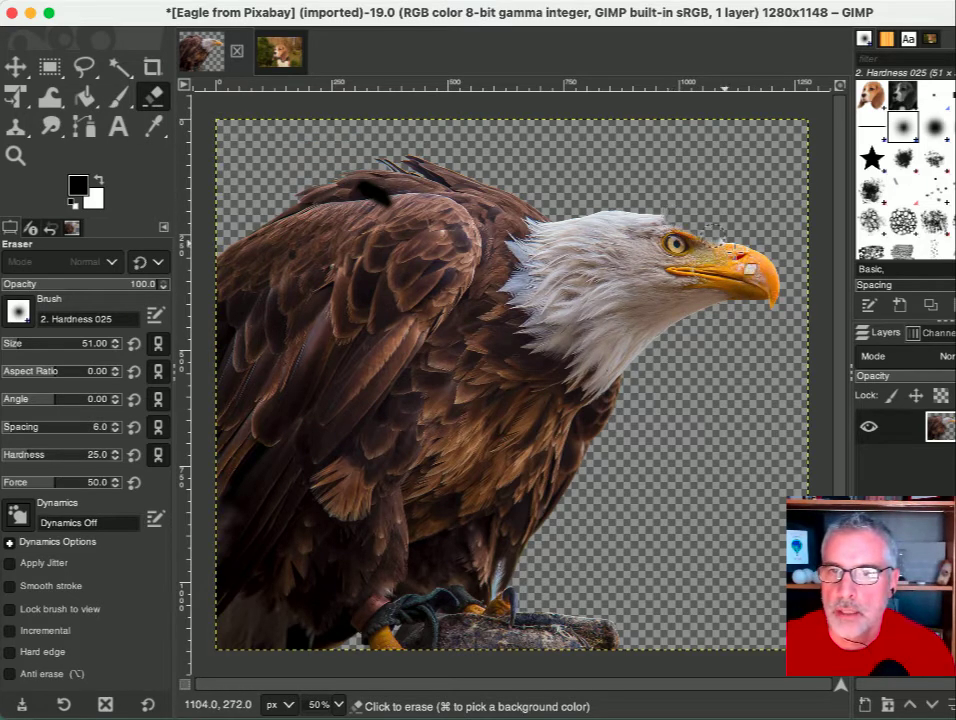
{"action": "mouse_move", "coordinate": [756, 303]}
{"action": "left_mouse_down"}
{"action": "mouse_move", "coordinate": [750, 256]}
{"action": "mouse_move", "coordinate": [771, 263]}
{"action": "mouse_move", "coordinate": [763, 271]}
{"action": "mouse_move", "coordinate": [782, 313]}
{"action": "mouse_move", "coordinate": [737, 262]}
{"action": "mouse_move", "coordinate": [729, 277]}
{"action": "mouse_move", "coordinate": [685, 258]}
{"action": "mouse_move", "coordinate": [687, 238]}
{"action": "mouse_move", "coordinate": [670, 215]}
{"action": "mouse_move", "coordinate": [679, 245]}
{"action": "mouse_move", "coordinate": [747, 289]}
{"action": "mouse_move", "coordinate": [714, 305]}
{"action": "mouse_move", "coordinate": [694, 278]}
{"action": "mouse_move", "coordinate": [714, 272]}
{"action": "mouse_move", "coordinate": [679, 272]}
{"action": "mouse_move", "coordinate": [648, 208]}
{"action": "mouse_move", "coordinate": [680, 262]}
{"action": "mouse_move", "coordinate": [678, 326]}
{"action": "mouse_move", "coordinate": [746, 274]}
{"action": "mouse_move", "coordinate": [699, 278]}
{"action": "mouse_move", "coordinate": [681, 265]}
{"action": "mouse_move", "coordinate": [674, 238]}
{"action": "mouse_move", "coordinate": [644, 216]}
{"action": "mouse_move", "coordinate": [679, 273]}
{"action": "mouse_move", "coordinate": [680, 336]}
{"action": "mouse_move", "coordinate": [755, 222]}
{"action": "left_mouse_up"}
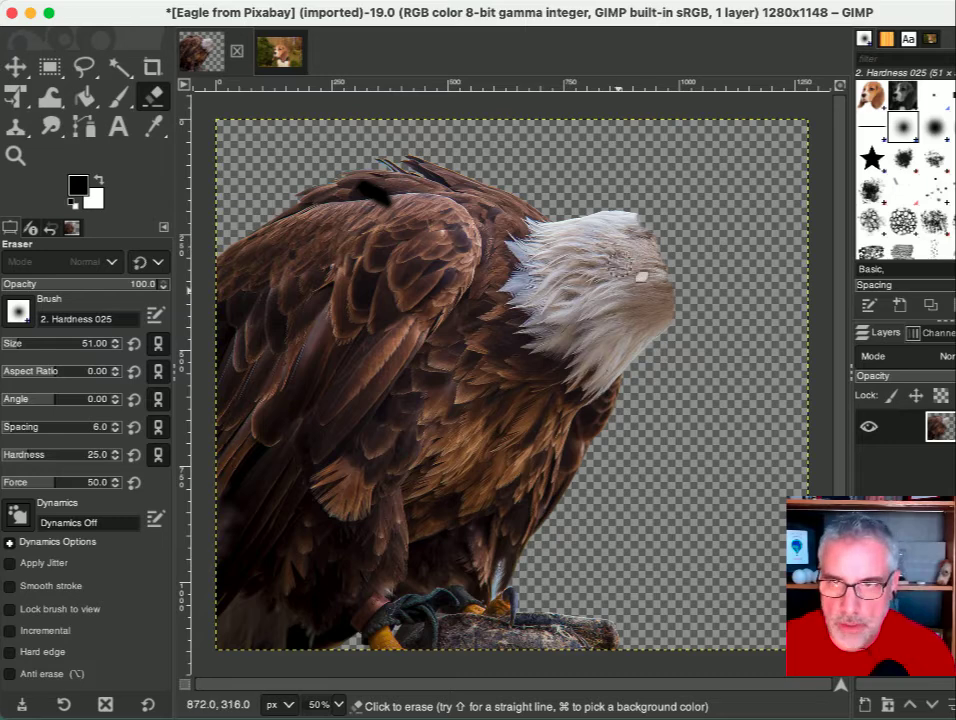
Paste the copied beagle head into the eagle image.
{"action": "right_click", "coordinate": [538, 240]}
{"action": "mouse_move", "coordinate": [573, 287]}
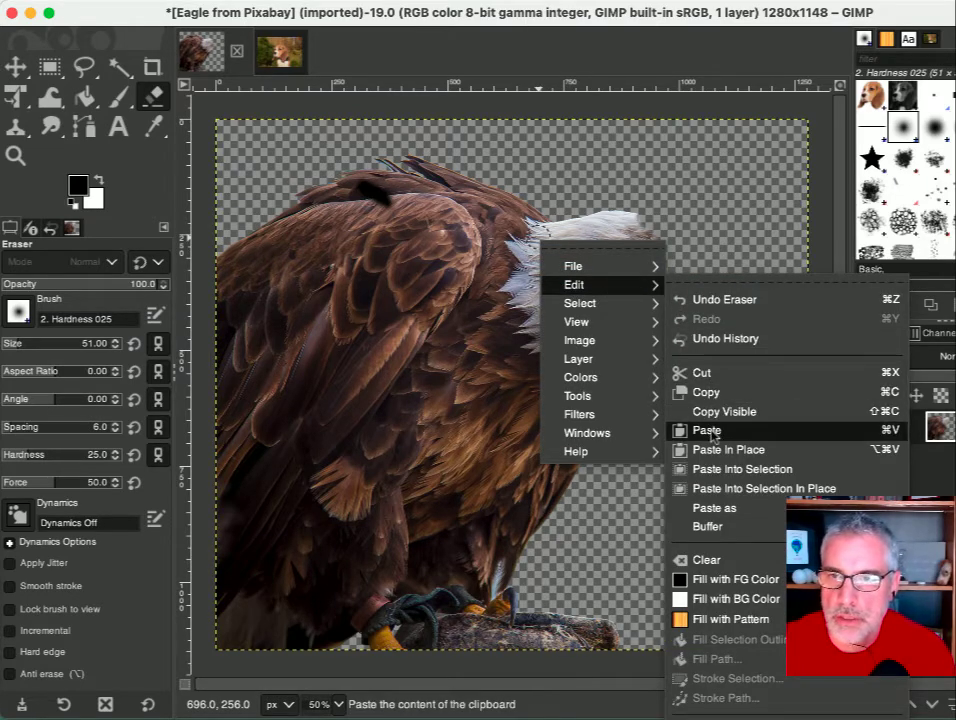
{"action": "left_click", "coordinate": [708, 431]}
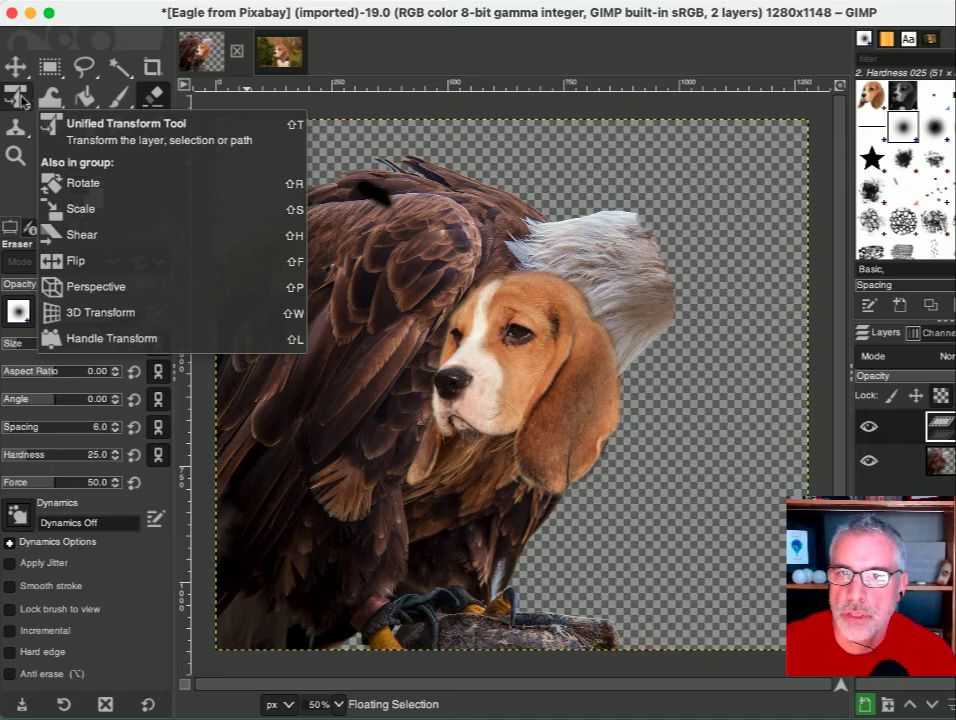
Activate the Unified Transform tool and leave its Scale aspect-ratio constraint off.
{"action": "left_click", "coordinate": [20, 98]}
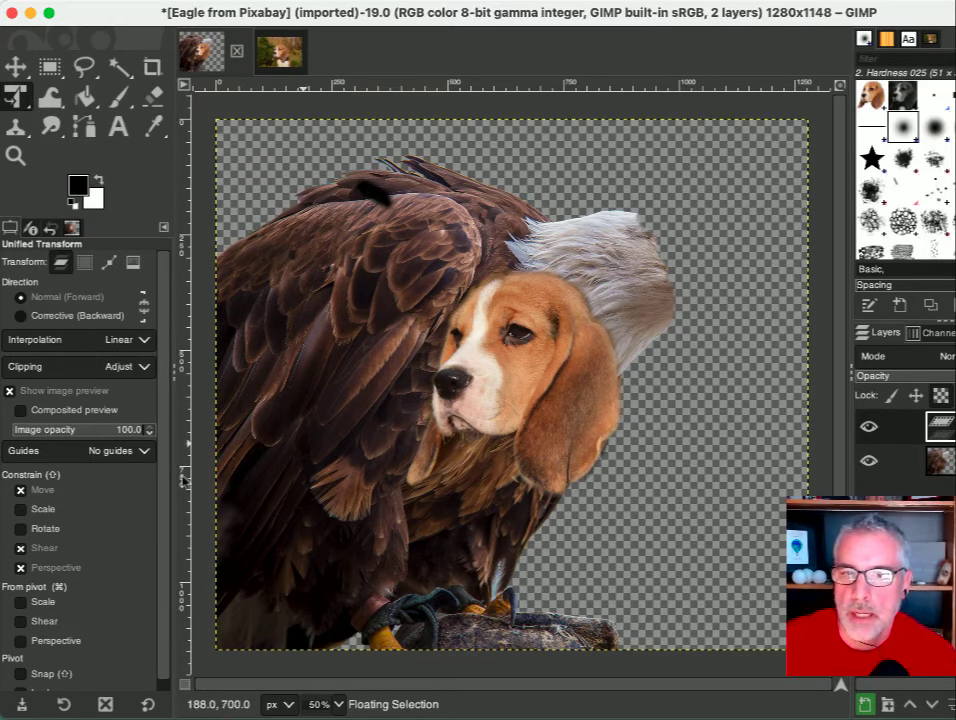
{"action": "left_click", "coordinate": [21, 511]}
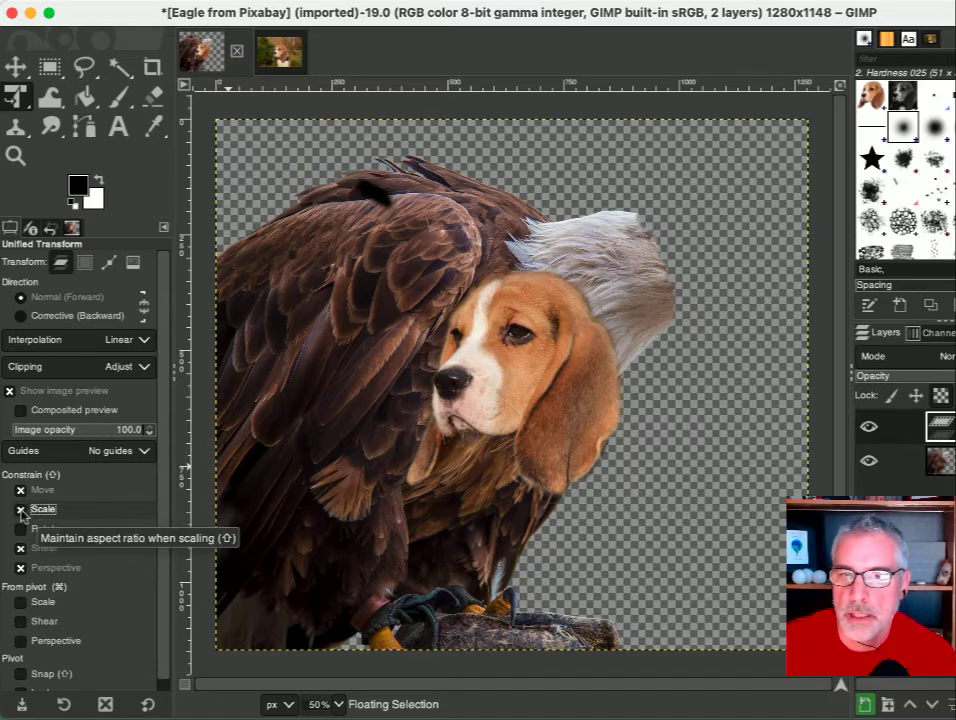
{"action": "left_click", "coordinate": [21, 511]}
{"action": "left_click", "coordinate": [21, 511]}
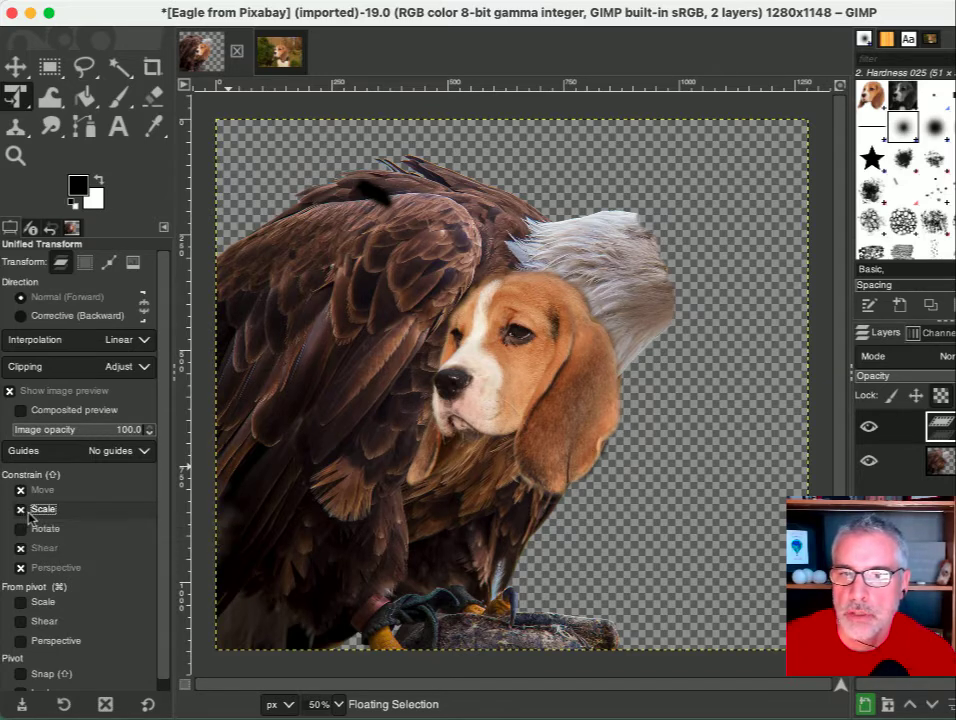
{"action": "left_click", "coordinate": [21, 511]}
{"action": "left_click", "coordinate": [21, 511]}
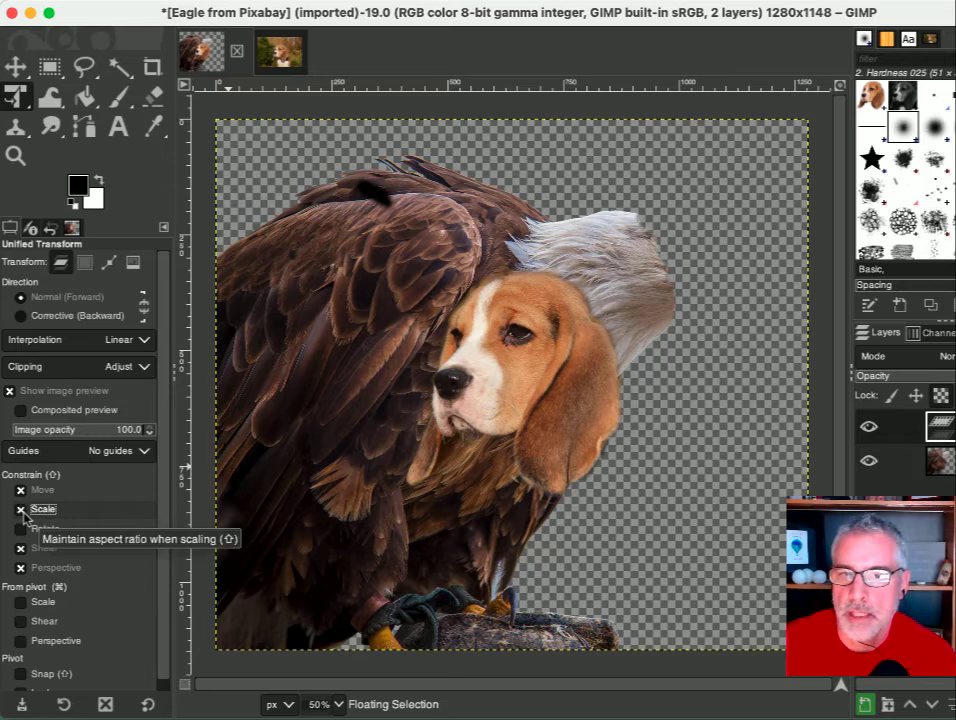
{"action": "left_click", "coordinate": [21, 511]}
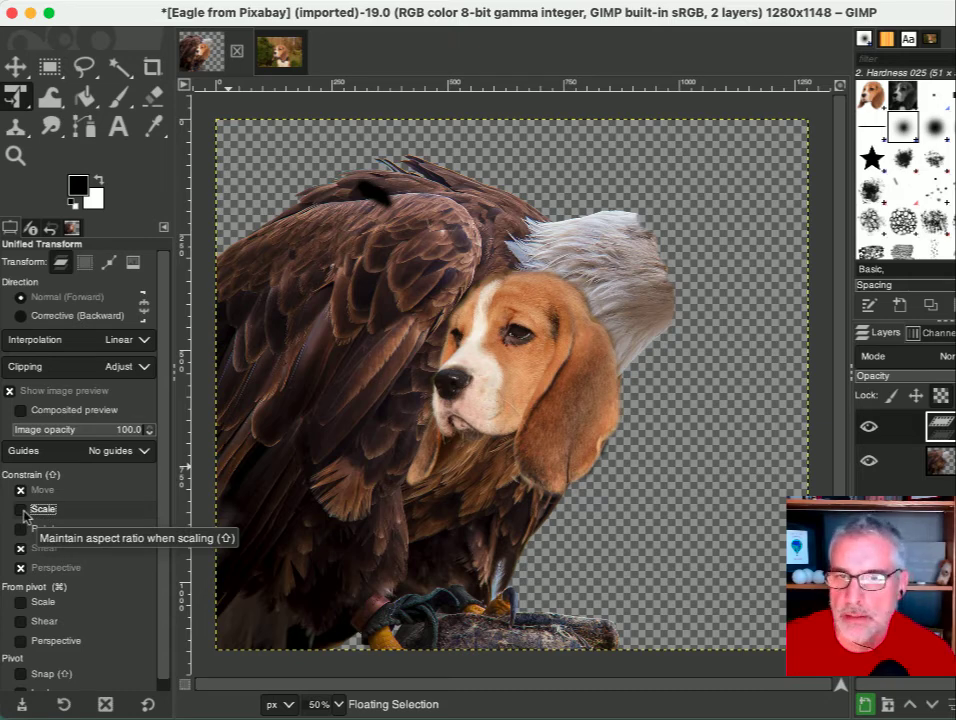
Start transforming the pasted beagle head, shearing it very slightly and rotating it a little clockwise.
{"action": "left_click", "coordinate": [530, 369]}
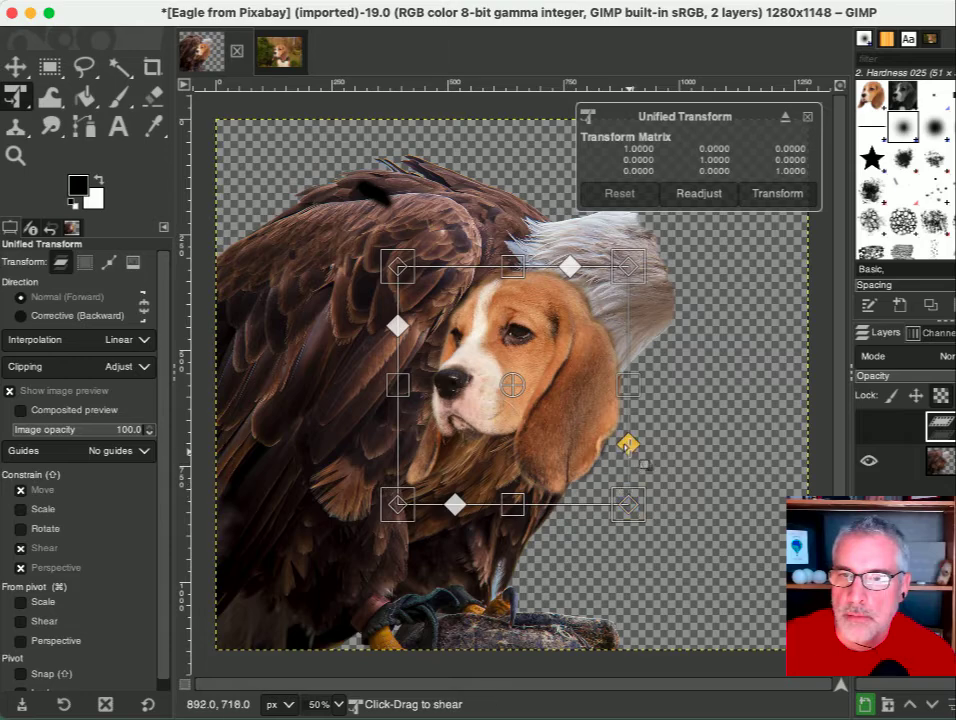
{"action": "left_click_drag", "start_coordinate": [630, 448], "coordinate": [610, 446]}
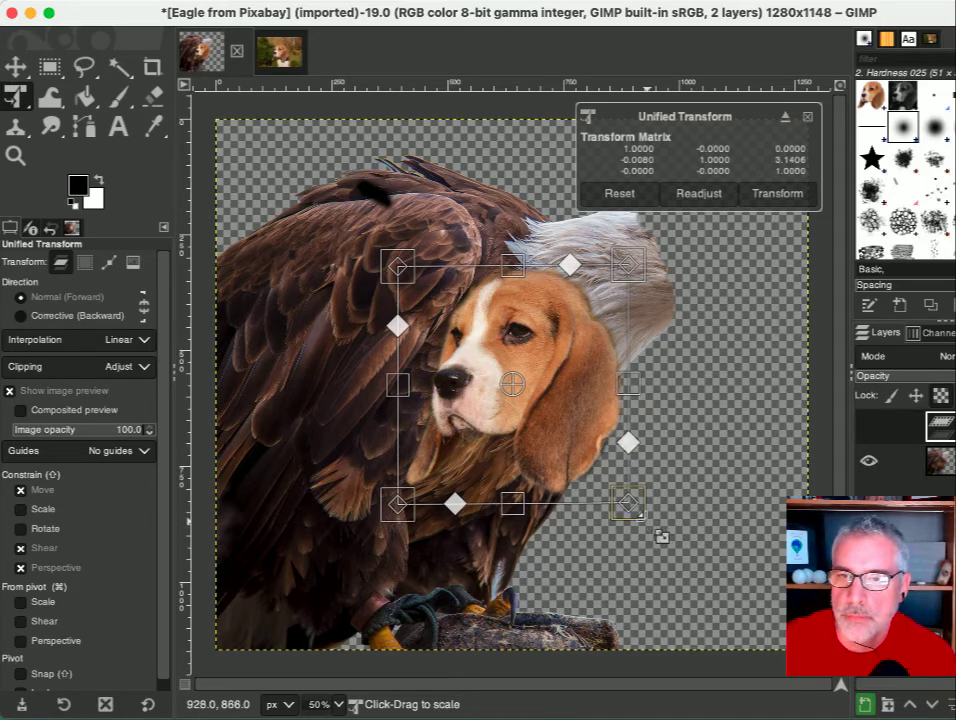
{"action": "left_click_drag", "start_coordinate": [660, 537], "coordinate": [640, 537]}
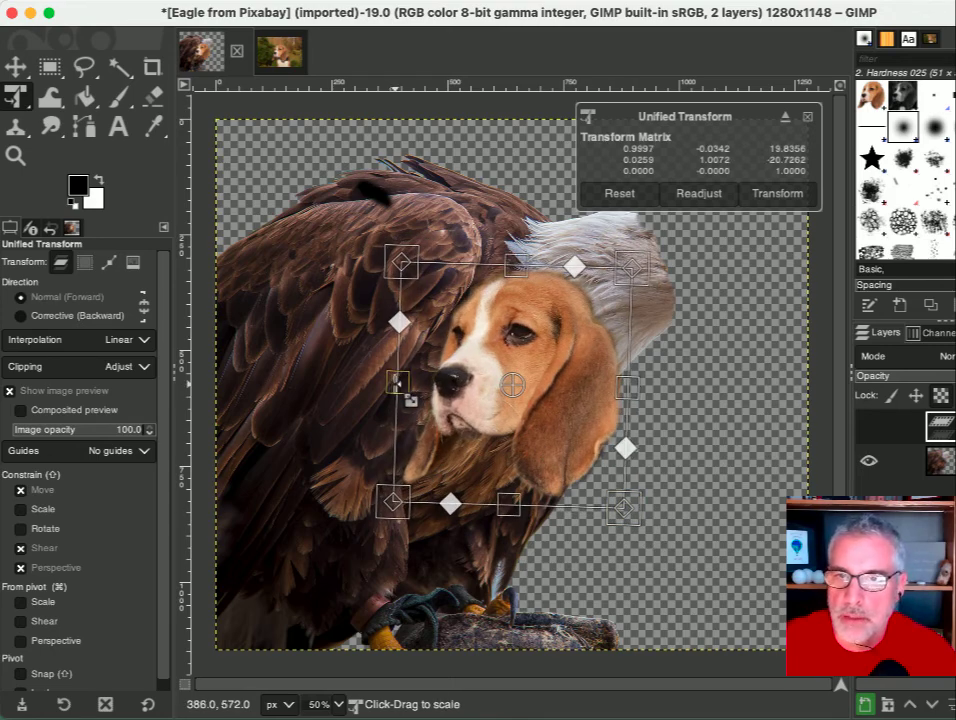
Mirror the beagle head horizontally onto the eagle's neck and tilt it slightly counterclockwise.
{"action": "left_click_drag", "start_coordinate": [398, 388], "coordinate": [826, 386]}
{"action": "left_click_drag", "start_coordinate": [740, 369], "coordinate": [645, 270]}
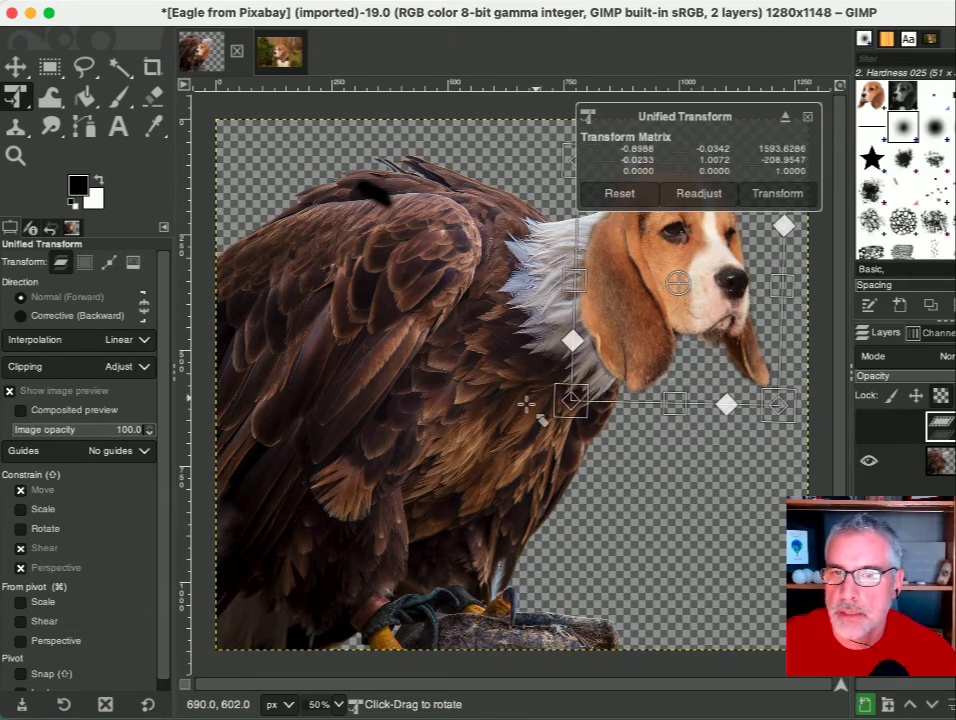
{"action": "left_click_drag", "start_coordinate": [529, 401], "coordinate": [556, 440]}
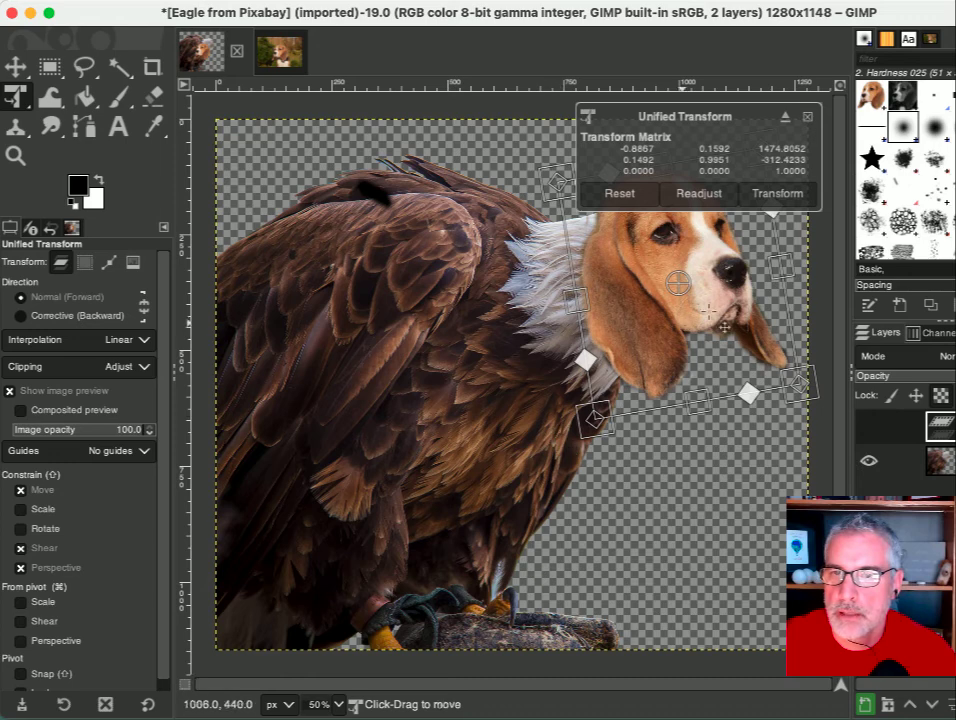
Widen the beagle head, shift it back over the white neck feathers and apply the transform.
{"action": "left_click_drag", "start_coordinate": [772, 267], "coordinate": [830, 249]}
{"action": "left_click_drag", "start_coordinate": [670, 262], "coordinate": [646, 261]}
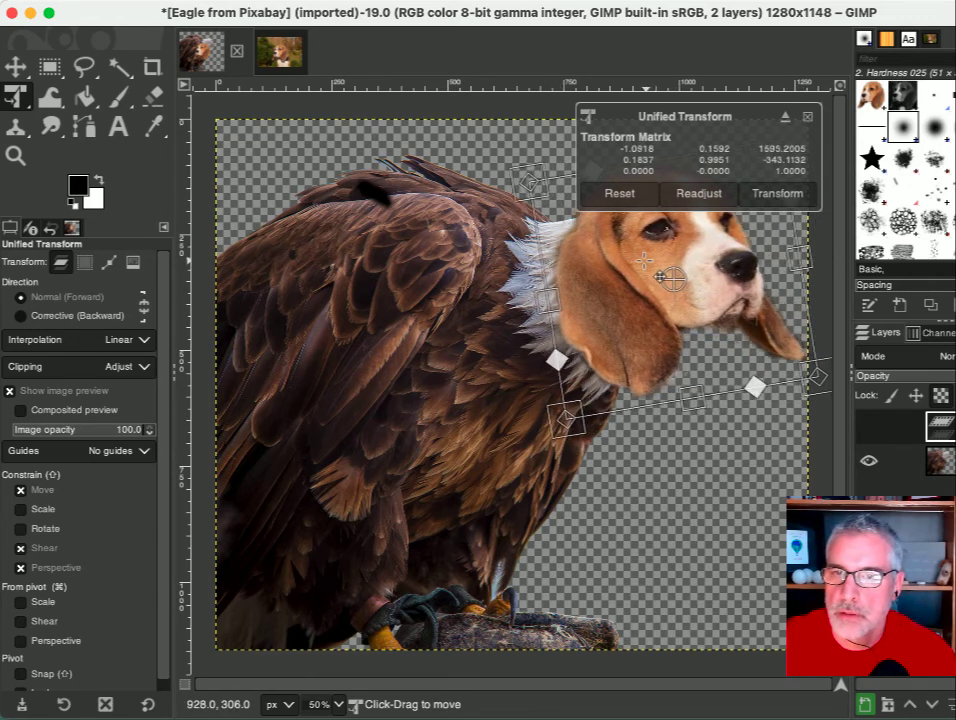
{"action": "left_click_drag", "start_coordinate": [810, 270], "coordinate": [824, 264]}
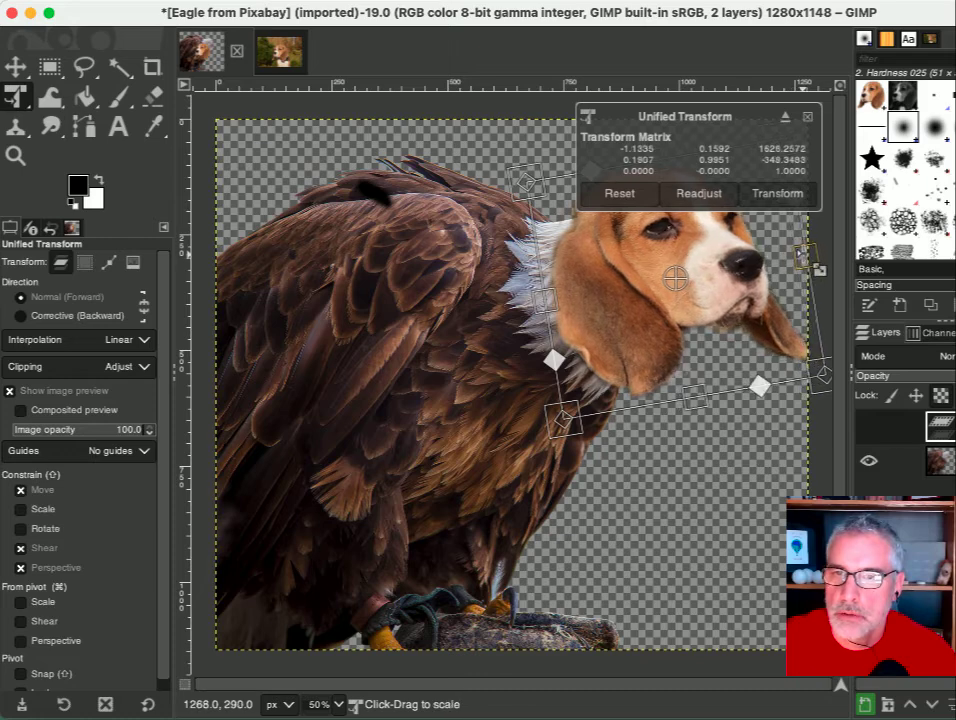
{"action": "left_click_drag", "start_coordinate": [694, 277], "coordinate": [680, 279]}
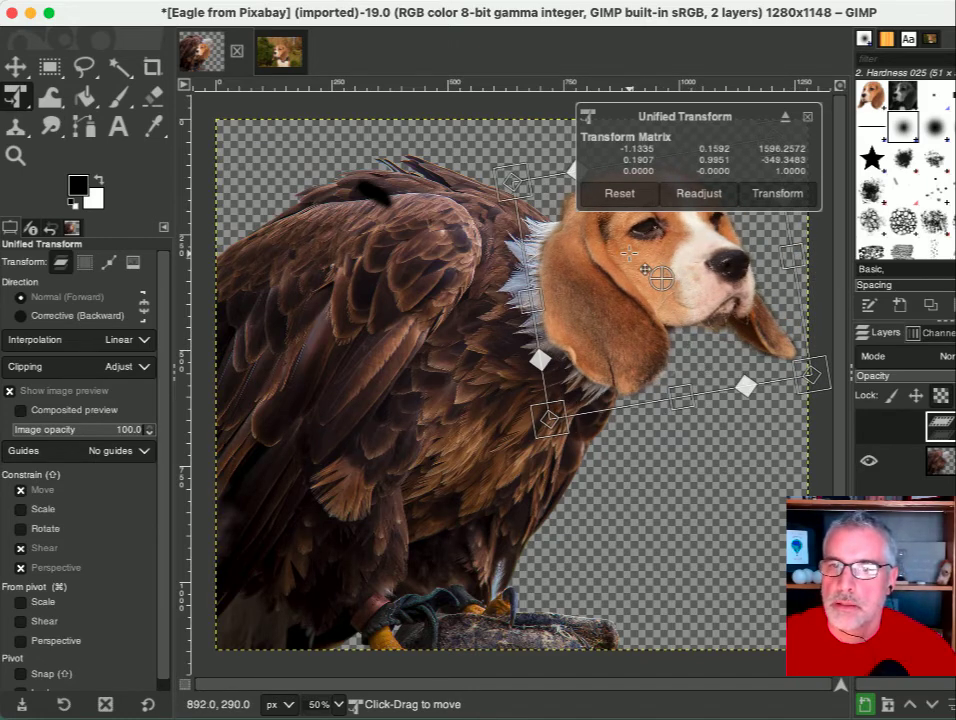
{"action": "left_click_drag", "start_coordinate": [630, 254], "coordinate": [624, 254]}
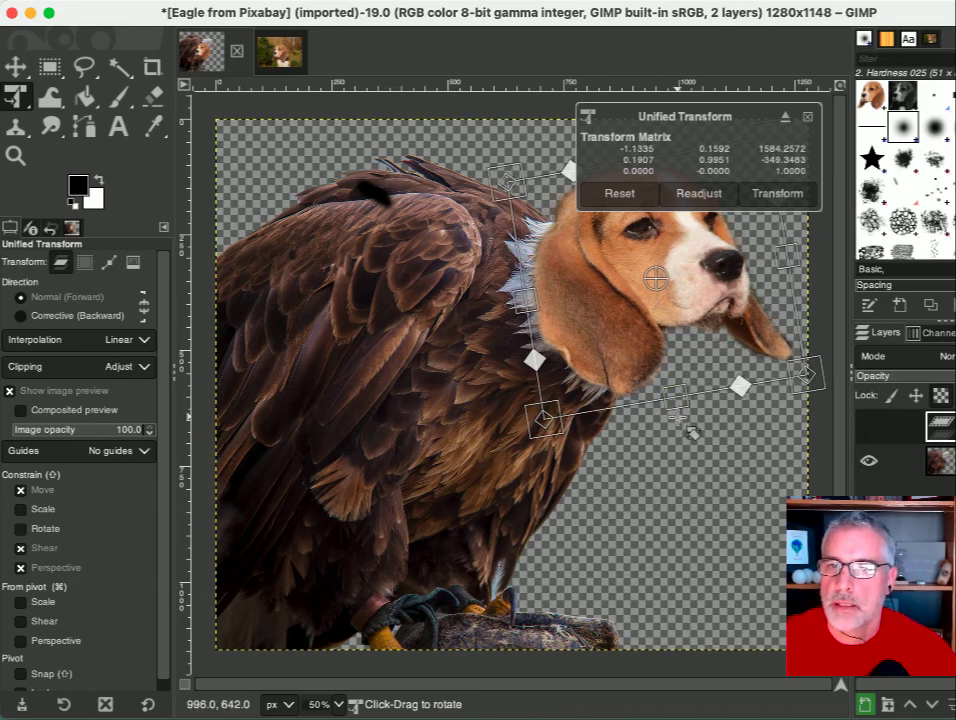
{"action": "left_click", "coordinate": [779, 194]}
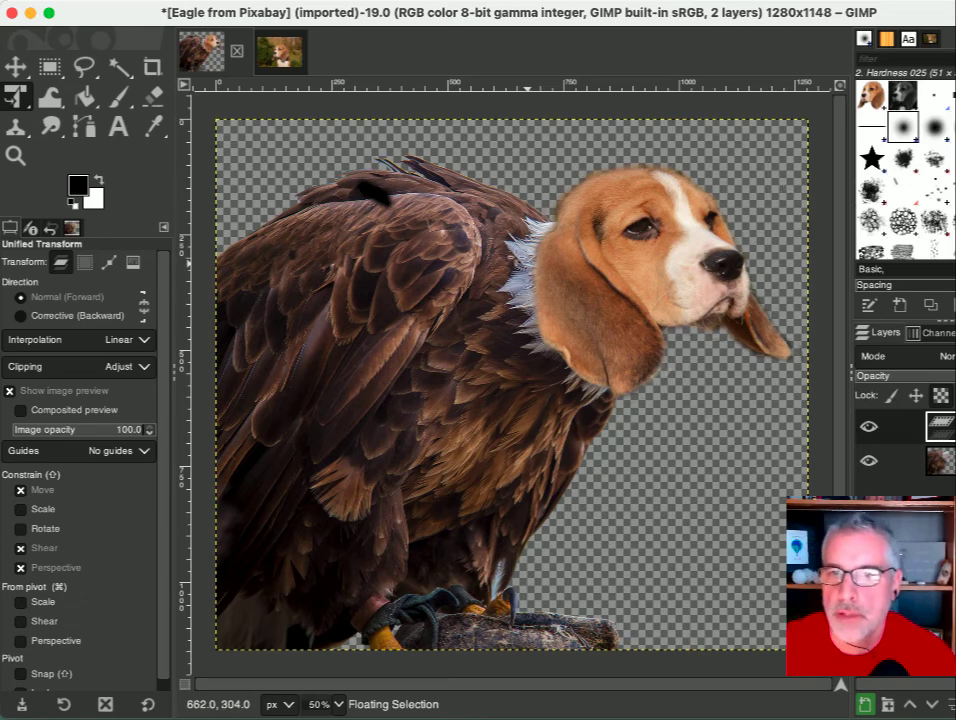
Export the composite to the Desktop folder as BEagle.jpg with JPEG quality 90.
{"action": "right_click", "coordinate": [454, 250]}
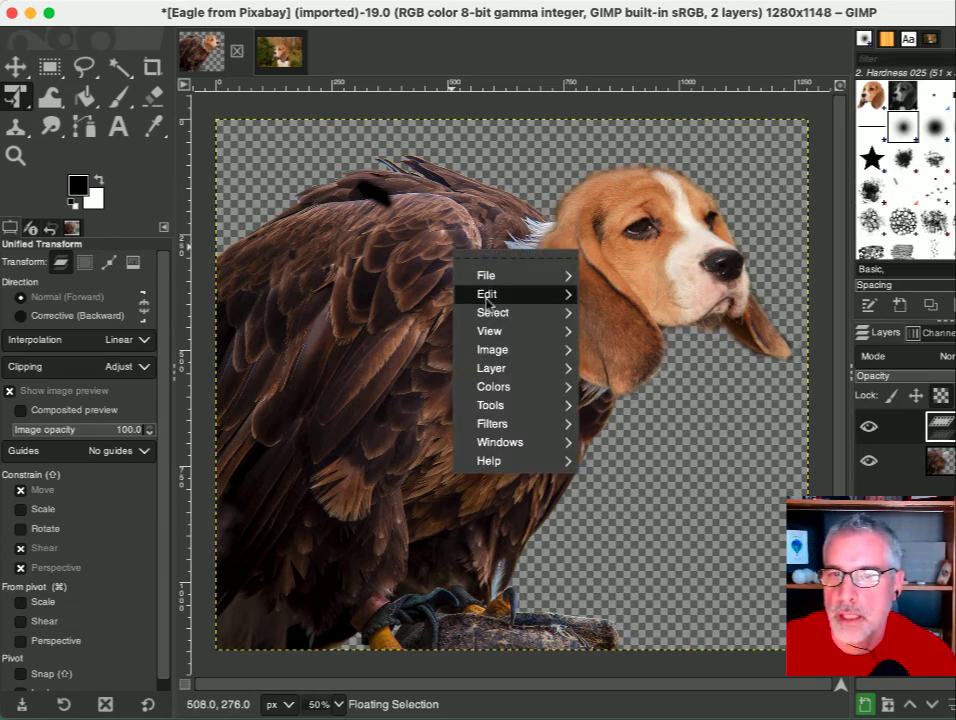
{"action": "mouse_move", "coordinate": [490, 282]}
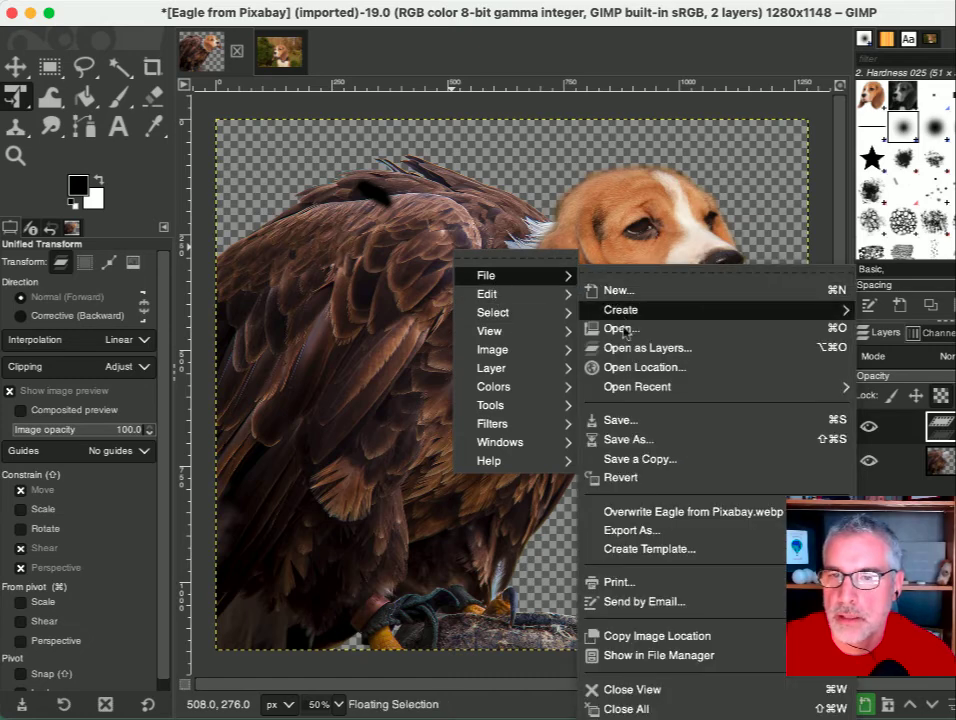
{"action": "left_click", "coordinate": [644, 533]}
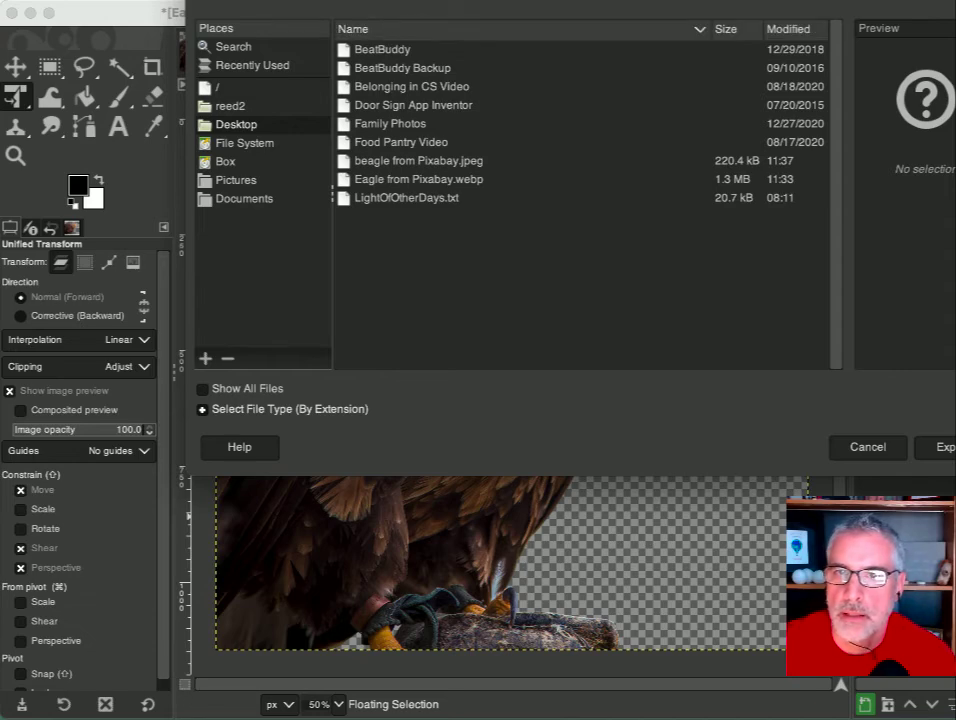
{"action": "left_click_drag", "start_coordinate": [457, 0], "coordinate": [230, 66]}
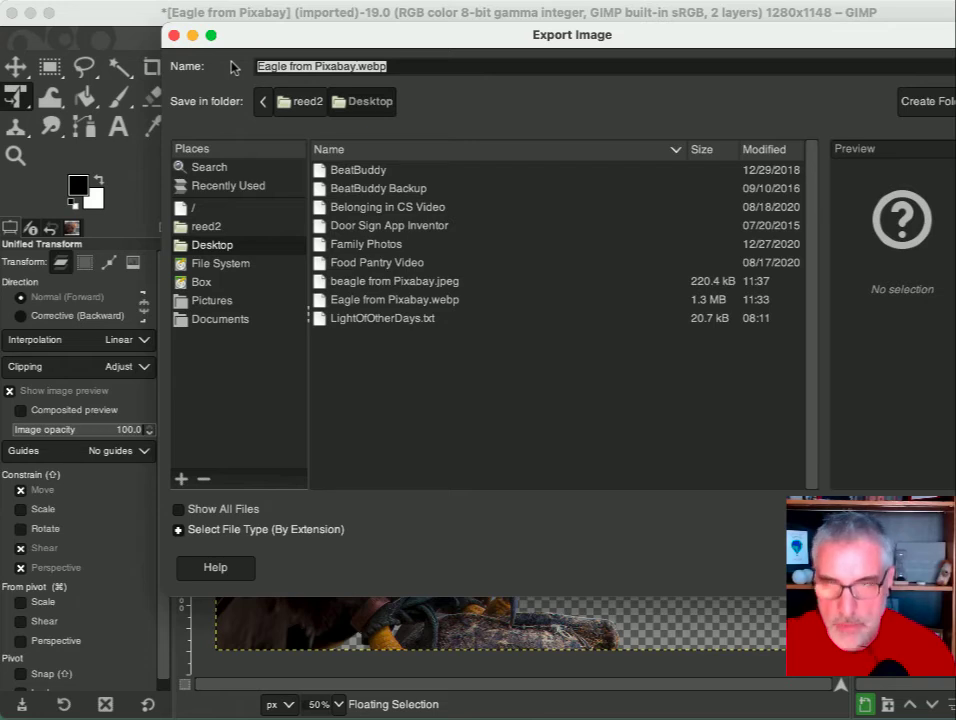
{"action": "type", "text": "BEagle.jpg"}
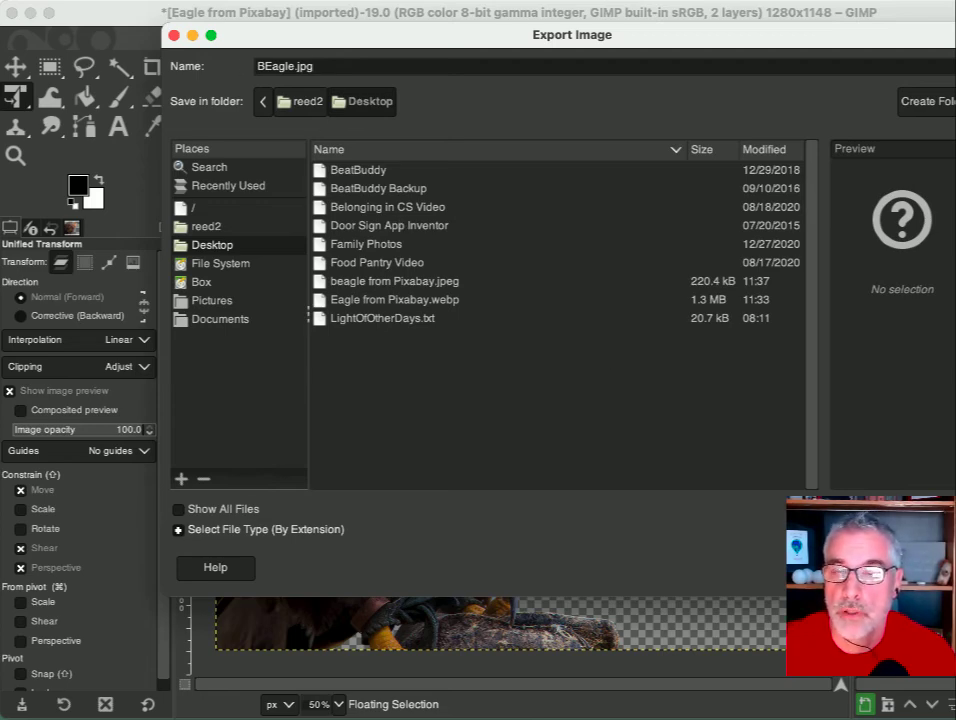
{"action": "key", "text": "Return"}
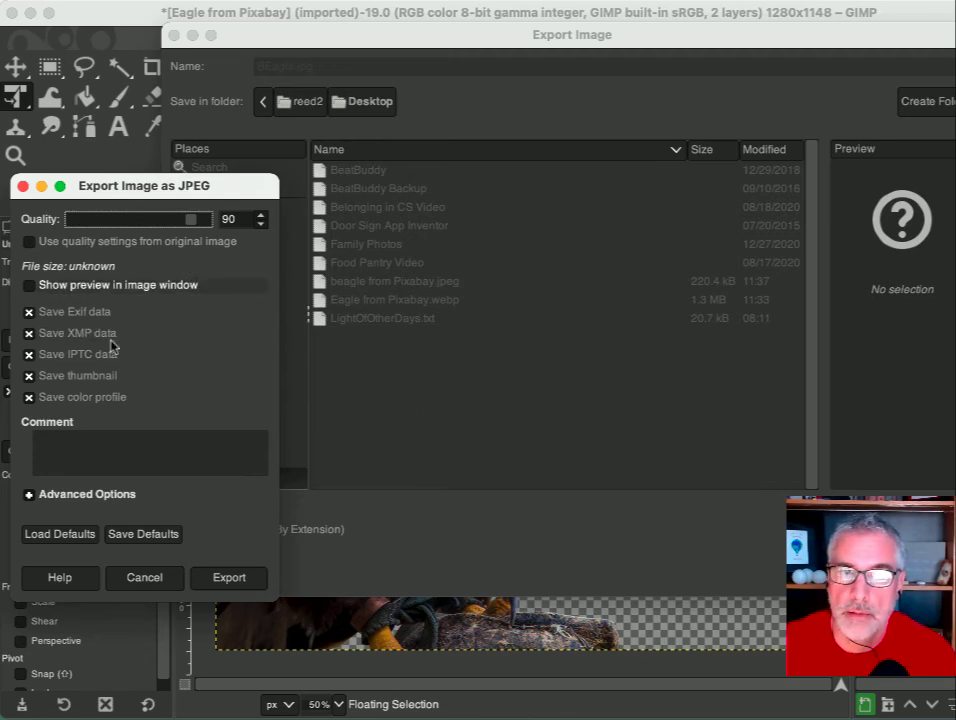
{"action": "left_click", "coordinate": [228, 578]}
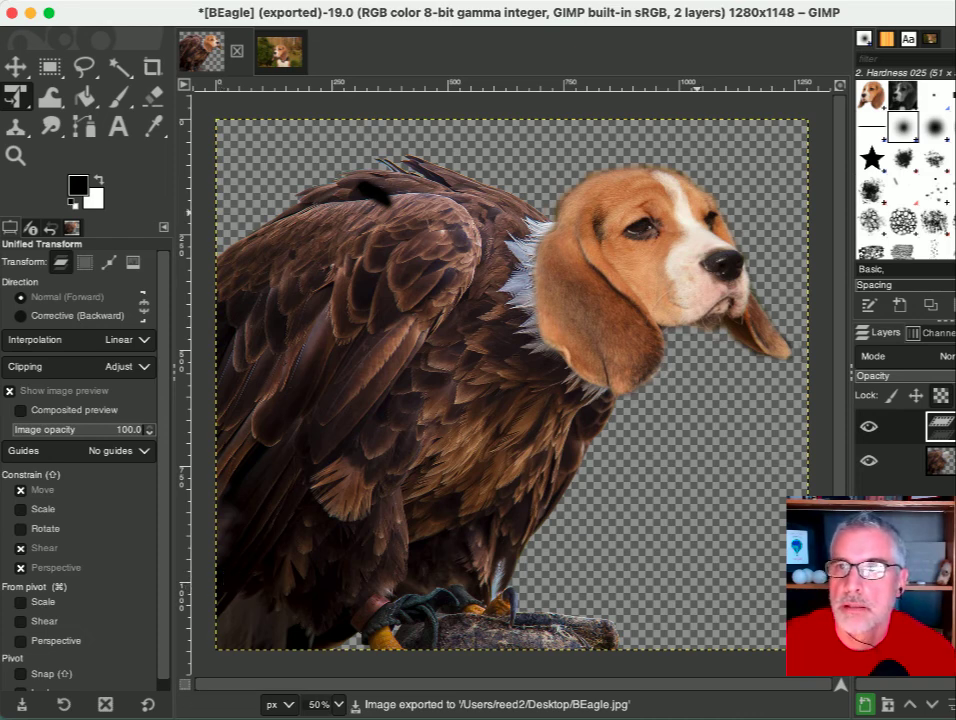
Switch to the image viewer with the exported BEagle.jpg and move its window fully into view to check the result.
{"action": "key", "text": "super+Tab"}
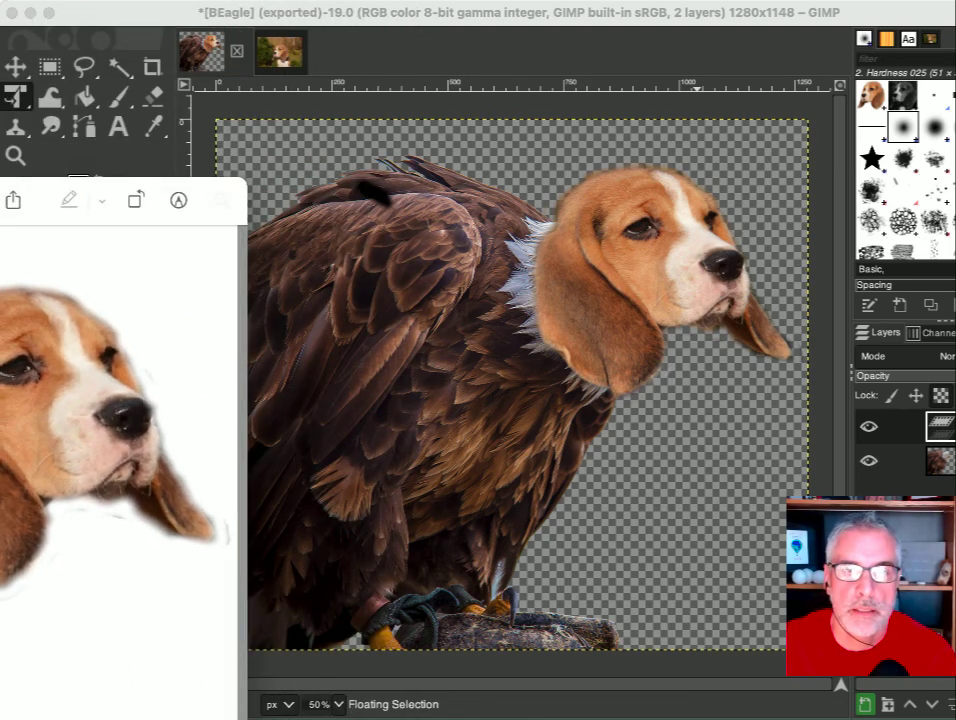
{"action": "left_click_drag", "start_coordinate": [0, 285], "coordinate": [465, 74]}
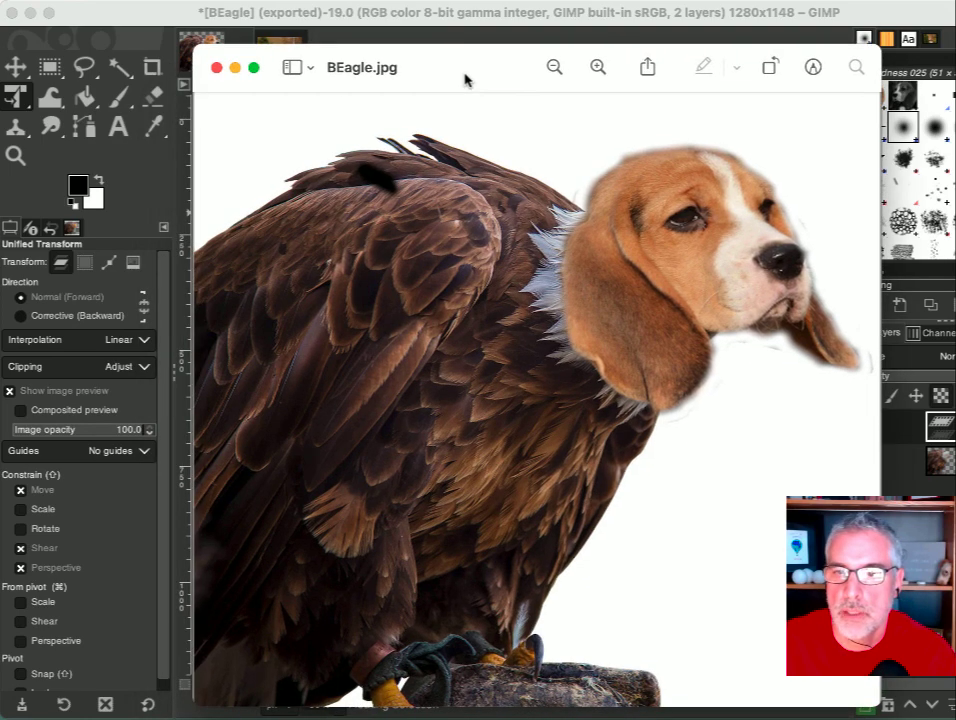